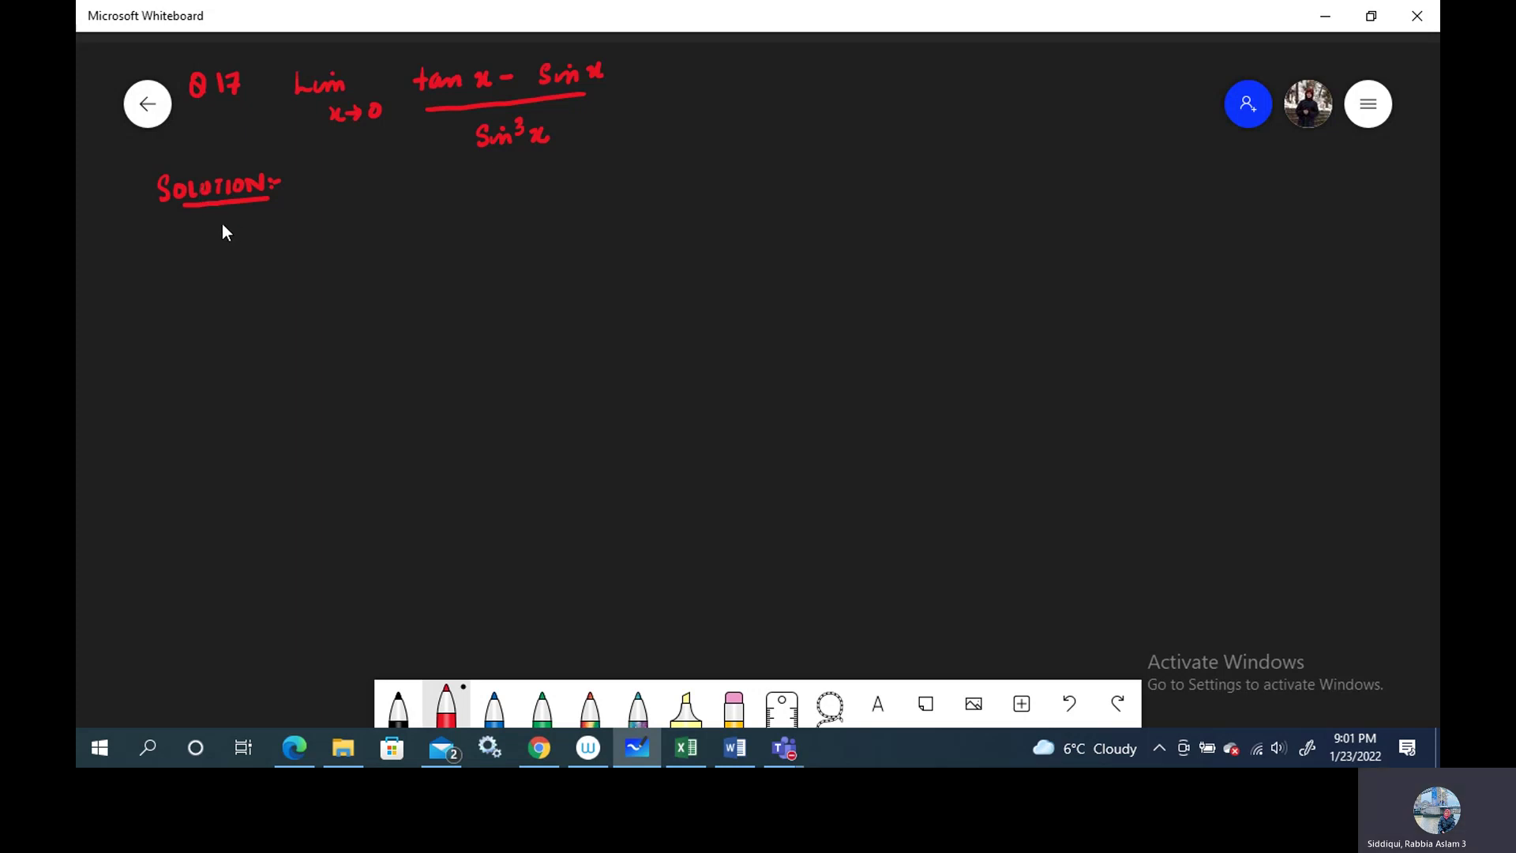
Handwrite 'lim' in red below the SOLUTION heading to start the first working line.
left_click_drag(221, 223, 246, 237)
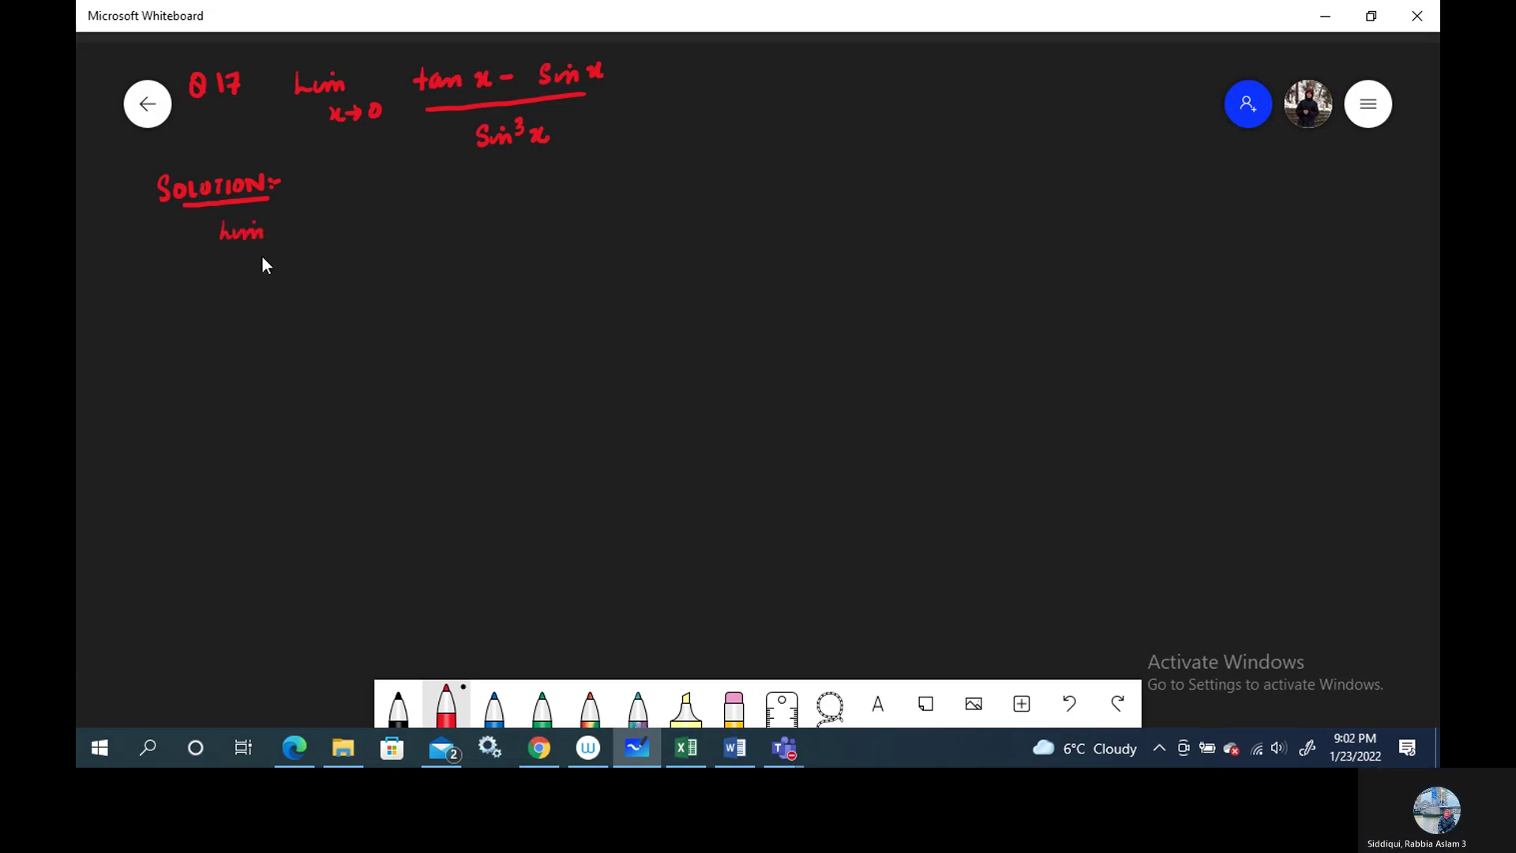
Write lim x→0 (sin x/cos x − sin x)/sin³x, replacing tan x with sin x/cos x.
left_click_drag(292, 251, 299, 256)
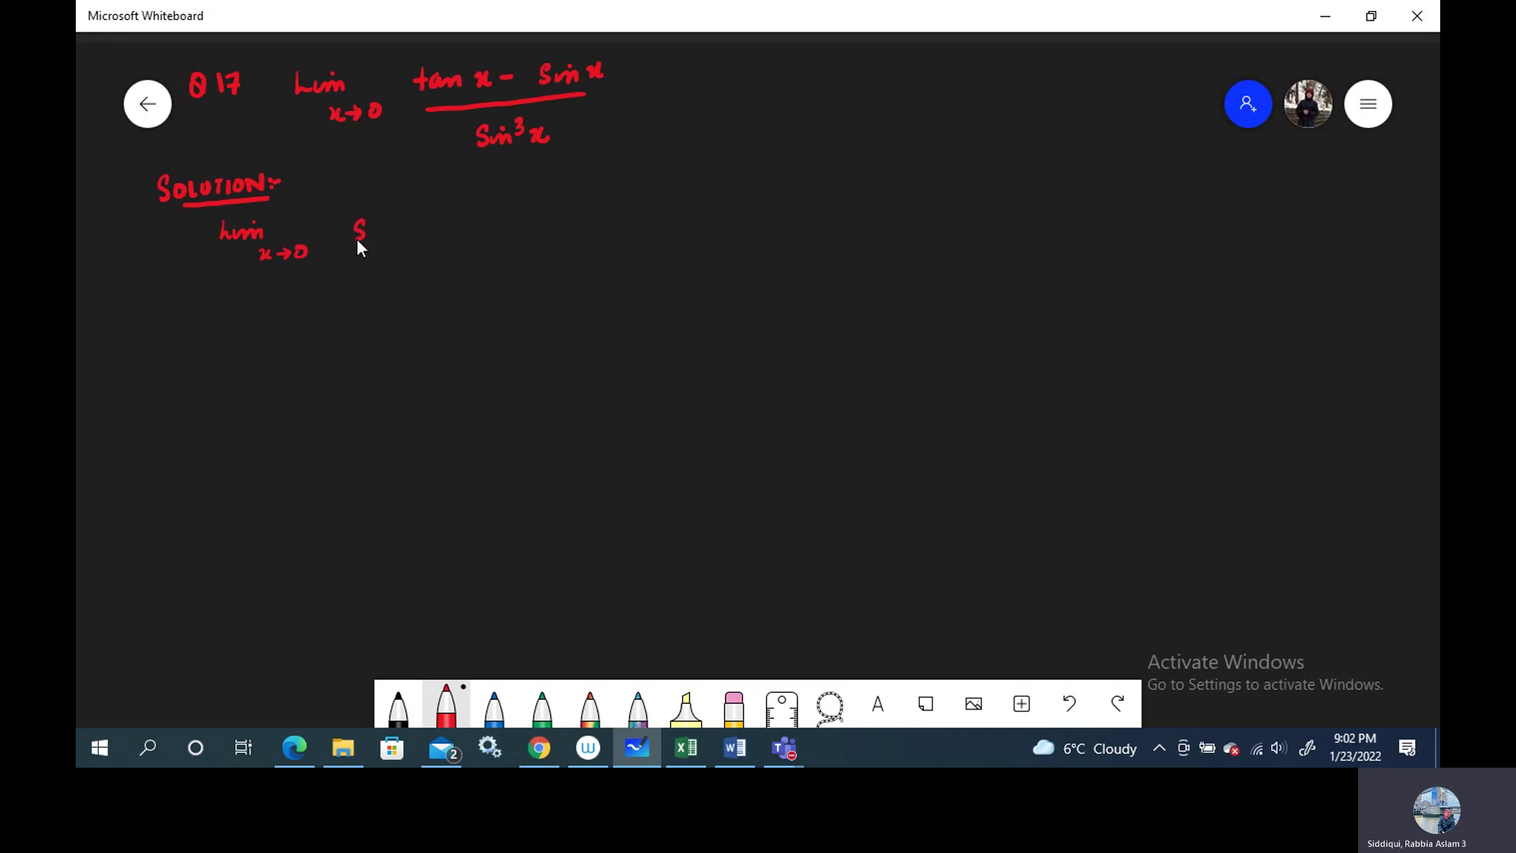
left_click_drag(388, 231, 407, 240)
left_click_drag(504, 233, 528, 237)
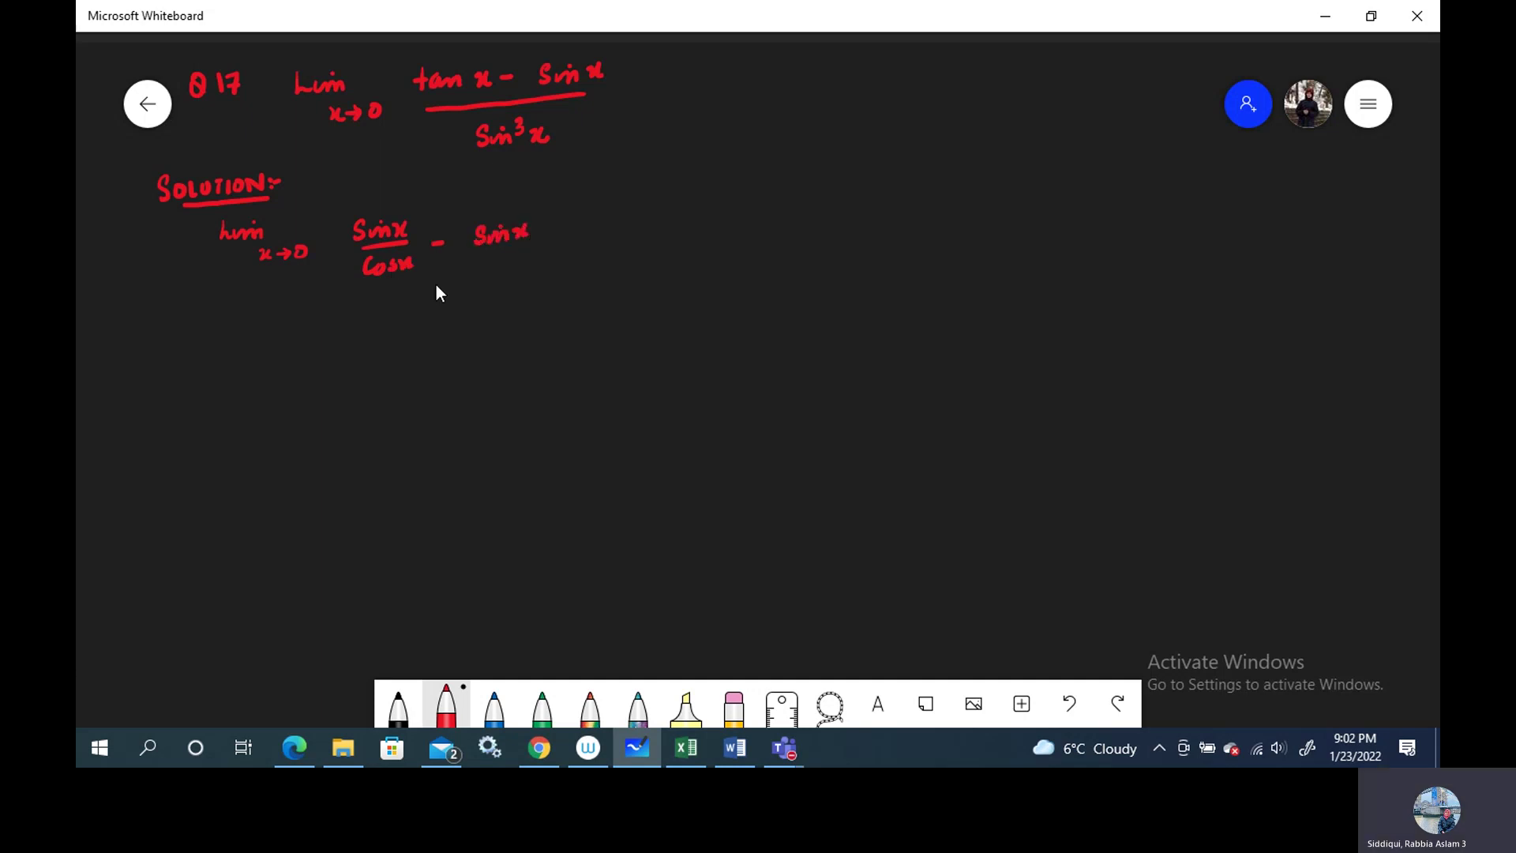
mouse_move(420, 308)
left_mouse_down()
mouse_move(414, 320)
mouse_move(471, 317)
left_mouse_up()
Write the next line '= lim x→0 (sin x − cos x sin x)/(cos x sin³x)'.
left_click_drag(225, 379, 260, 409)
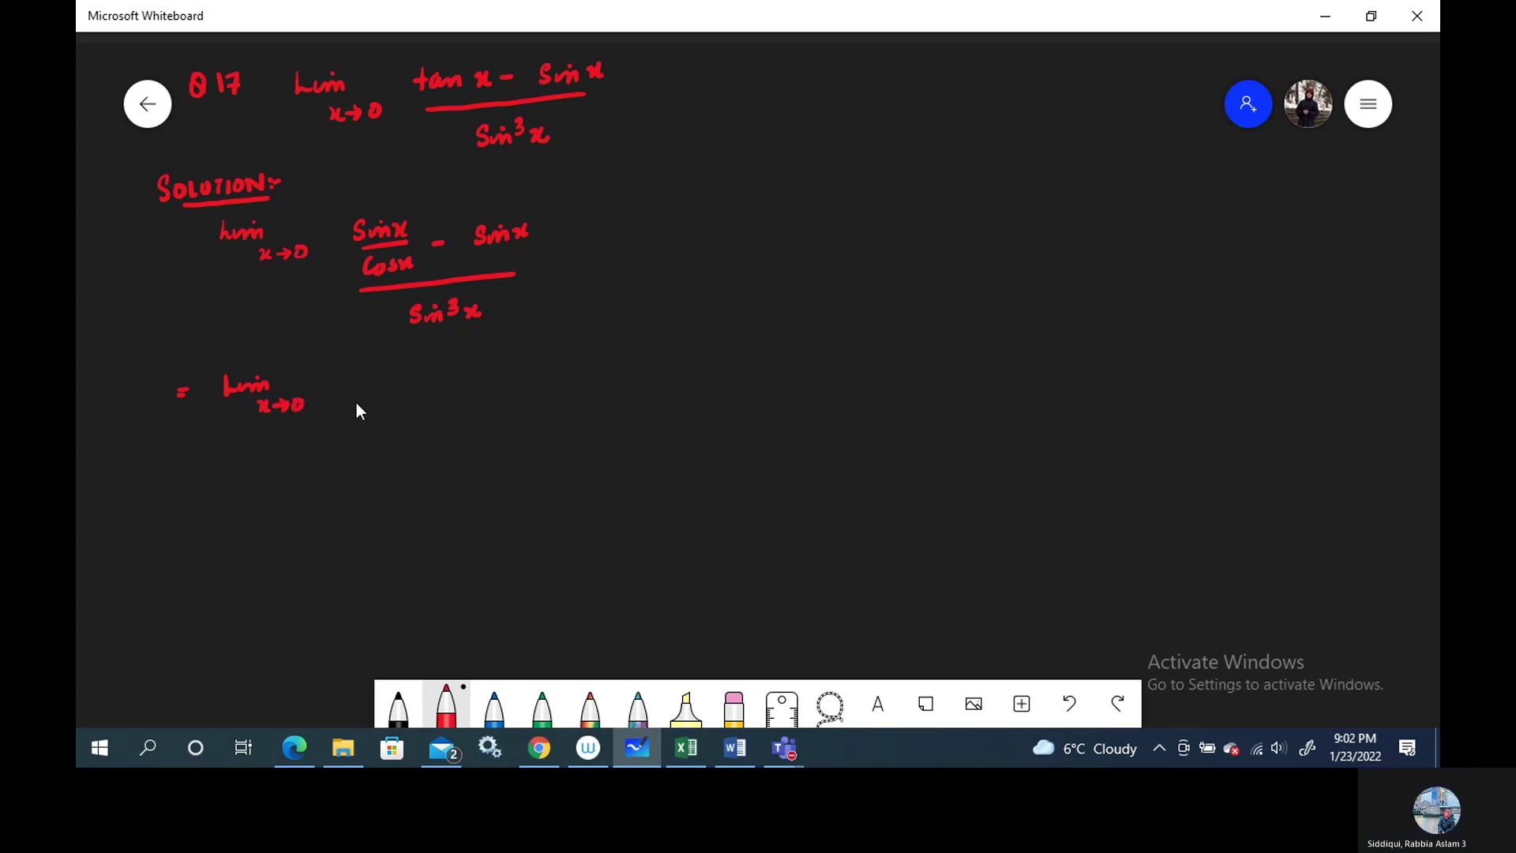
left_click_drag(473, 394, 485, 391)
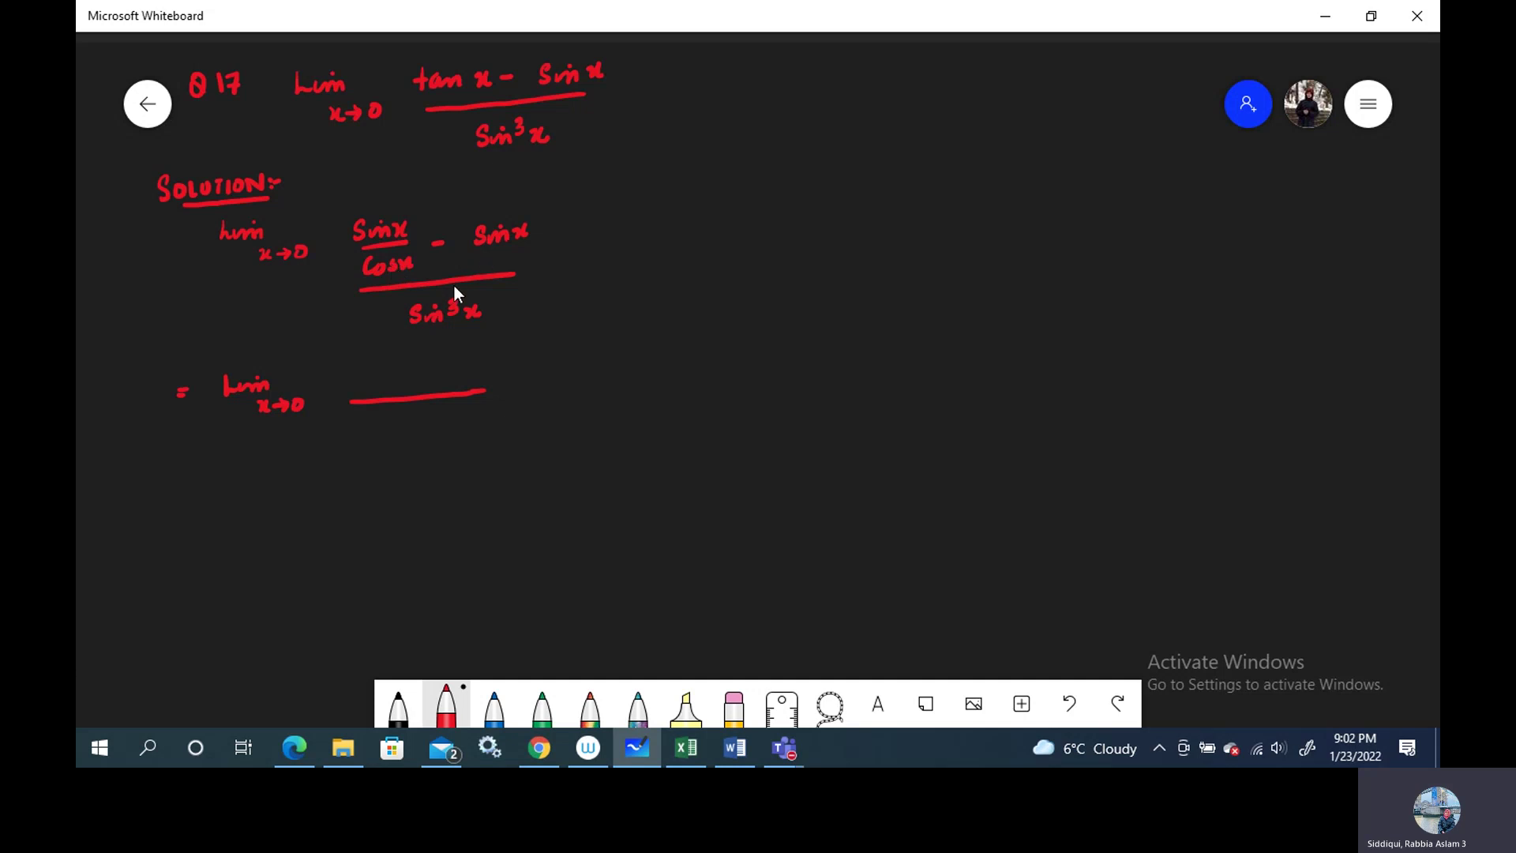
mouse_move(383, 415)
left_mouse_down()
mouse_move(420, 429)
mouse_move(475, 411)
mouse_move(497, 423)
left_mouse_up()
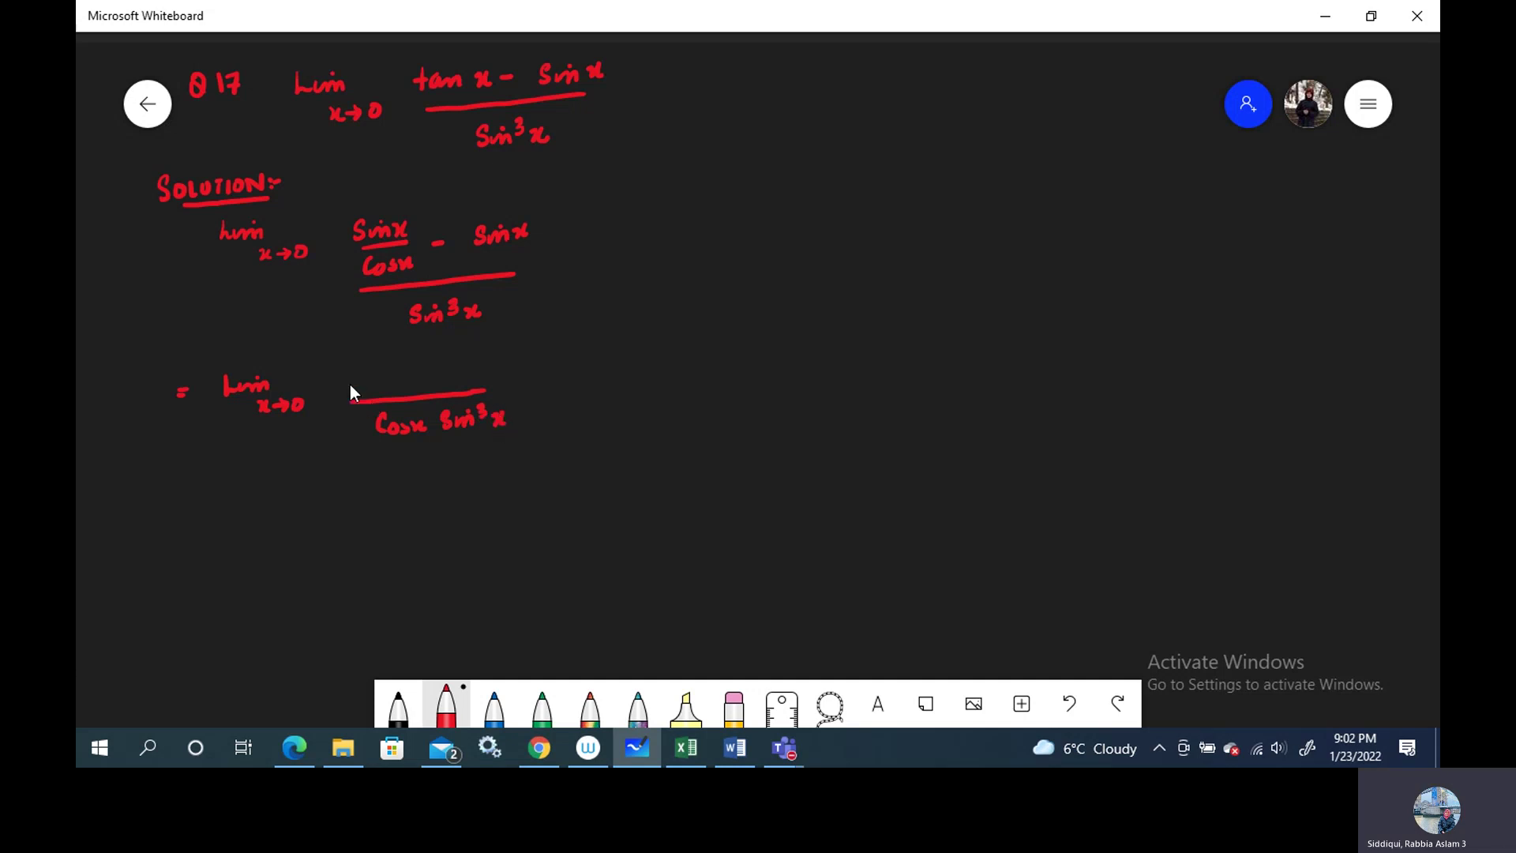
left_click_drag(365, 390, 492, 377)
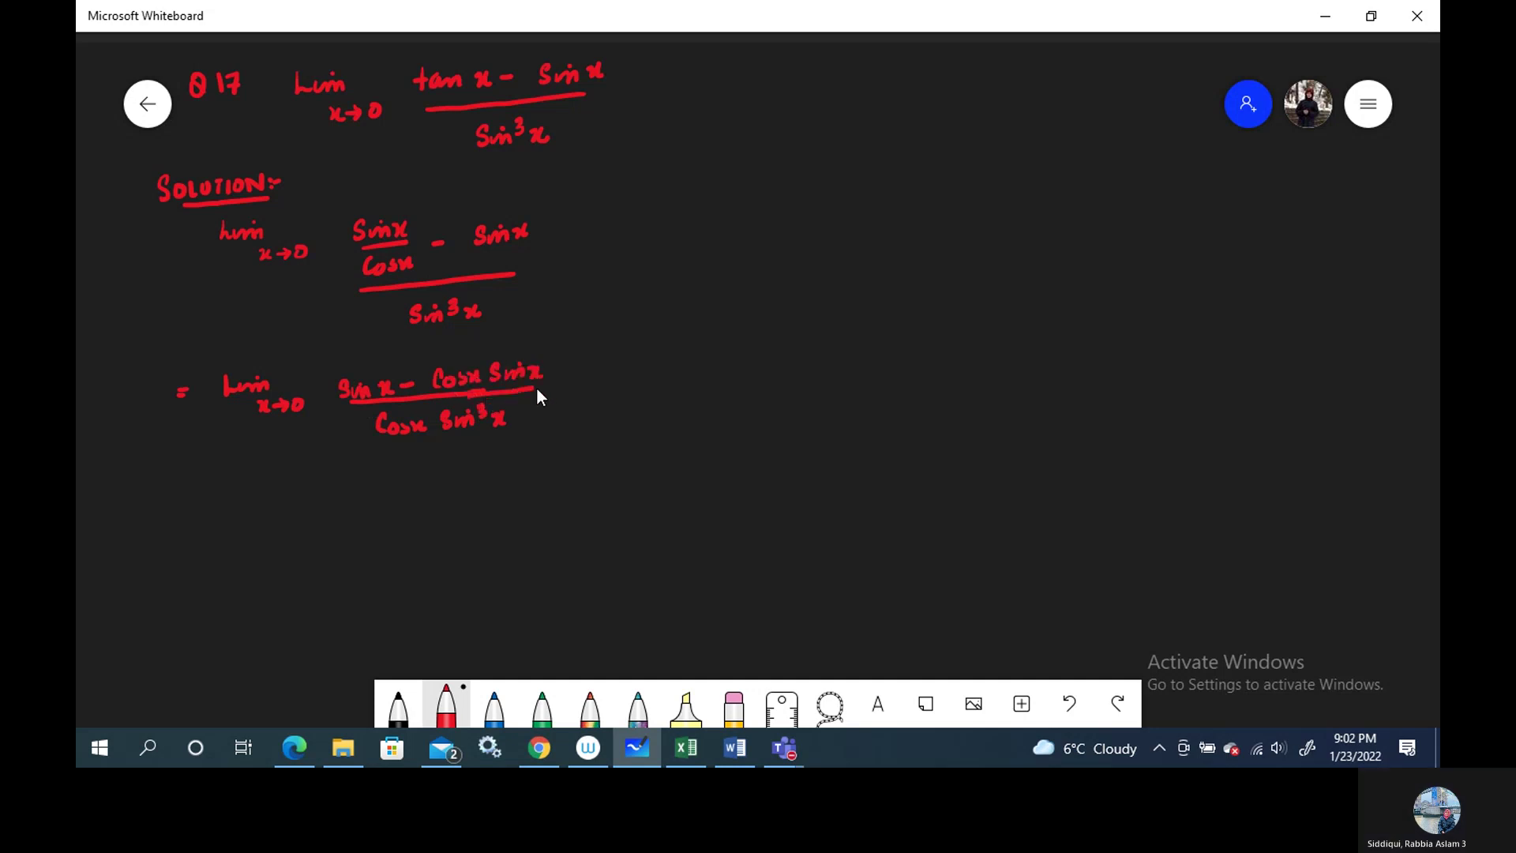
left_click_drag(537, 386, 547, 381)
left_click(184, 499)
Write '= lim x→0 sin x(1−cos x)/(sin³x cos x)' with sin x factored out.
mouse_move(236, 506)
left_mouse_down()
mouse_move(262, 490)
mouse_move(299, 519)
left_mouse_up()
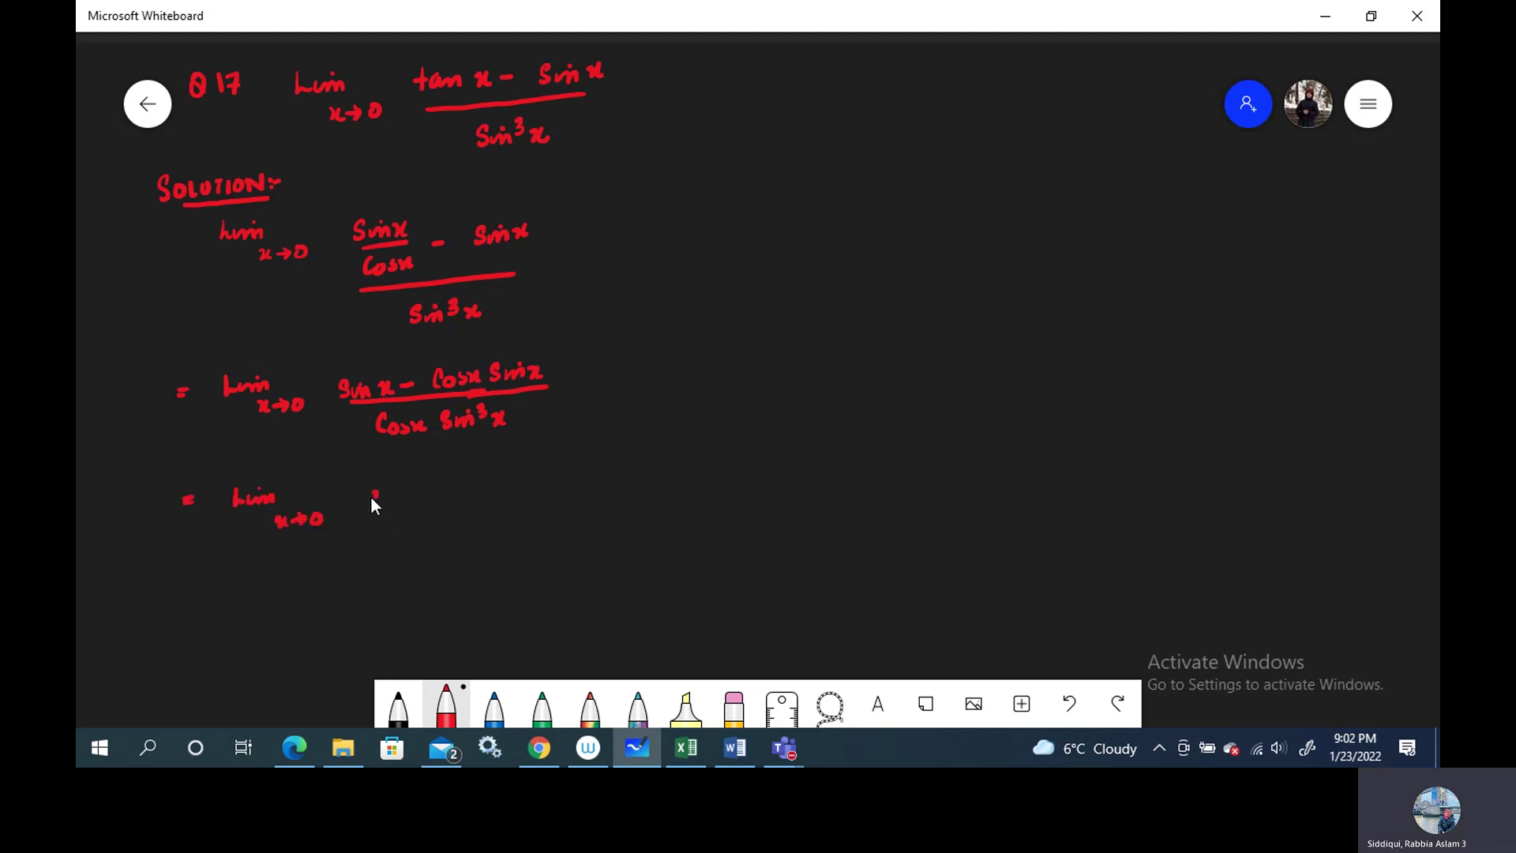
mouse_move(382, 500)
left_mouse_down()
mouse_move(442, 513)
mouse_move(547, 484)
left_mouse_up()
left_click_drag(403, 534, 550, 532)
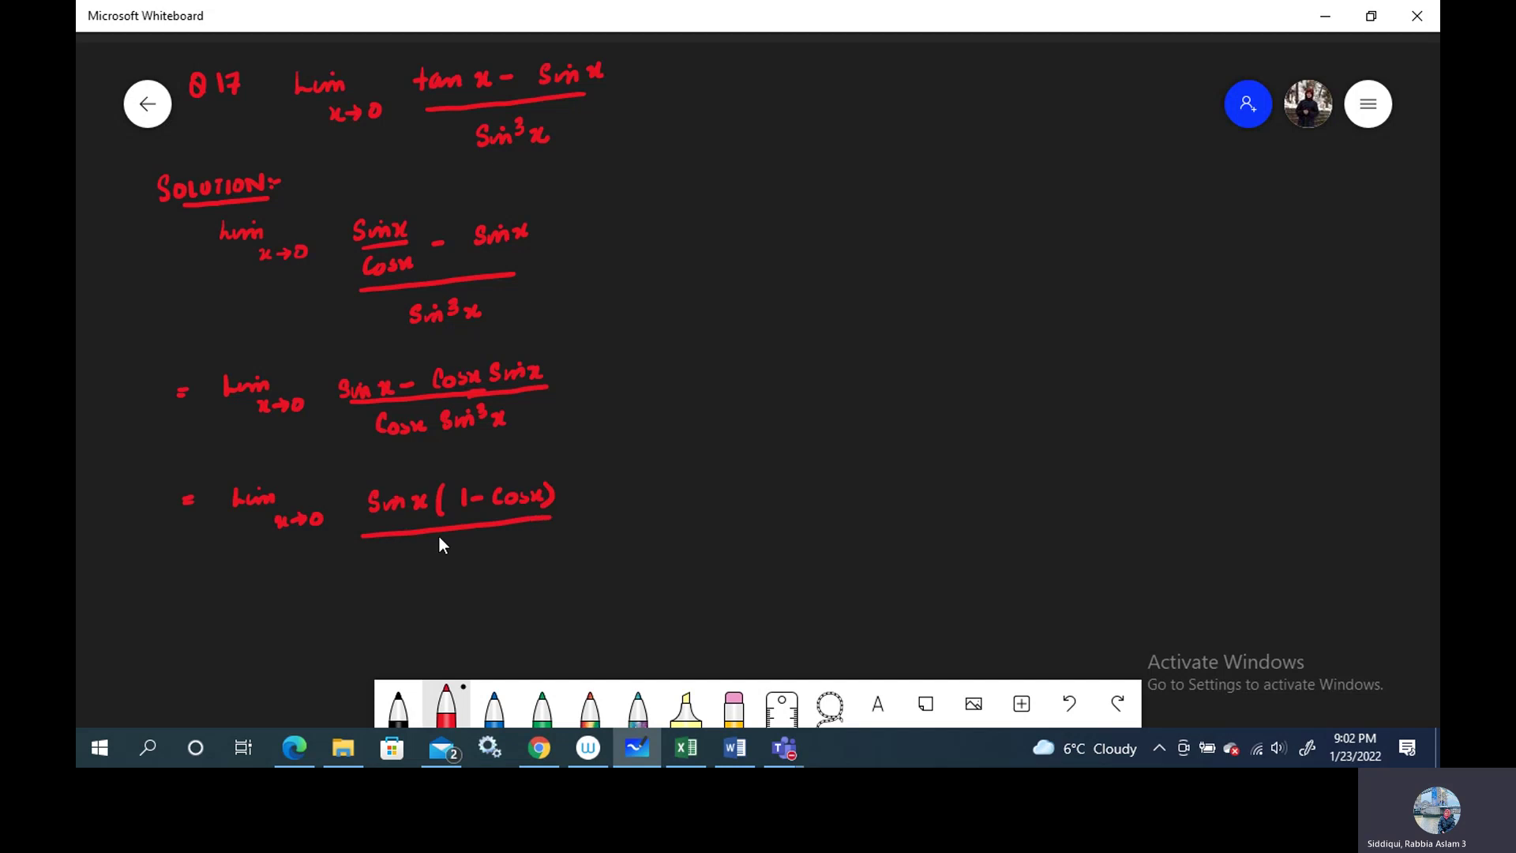
left_click_drag(411, 562, 442, 563)
Multiply by (1+cos x)/(1+cos x) and start the next line with an equals sign.
left_click_drag(574, 518, 585, 530)
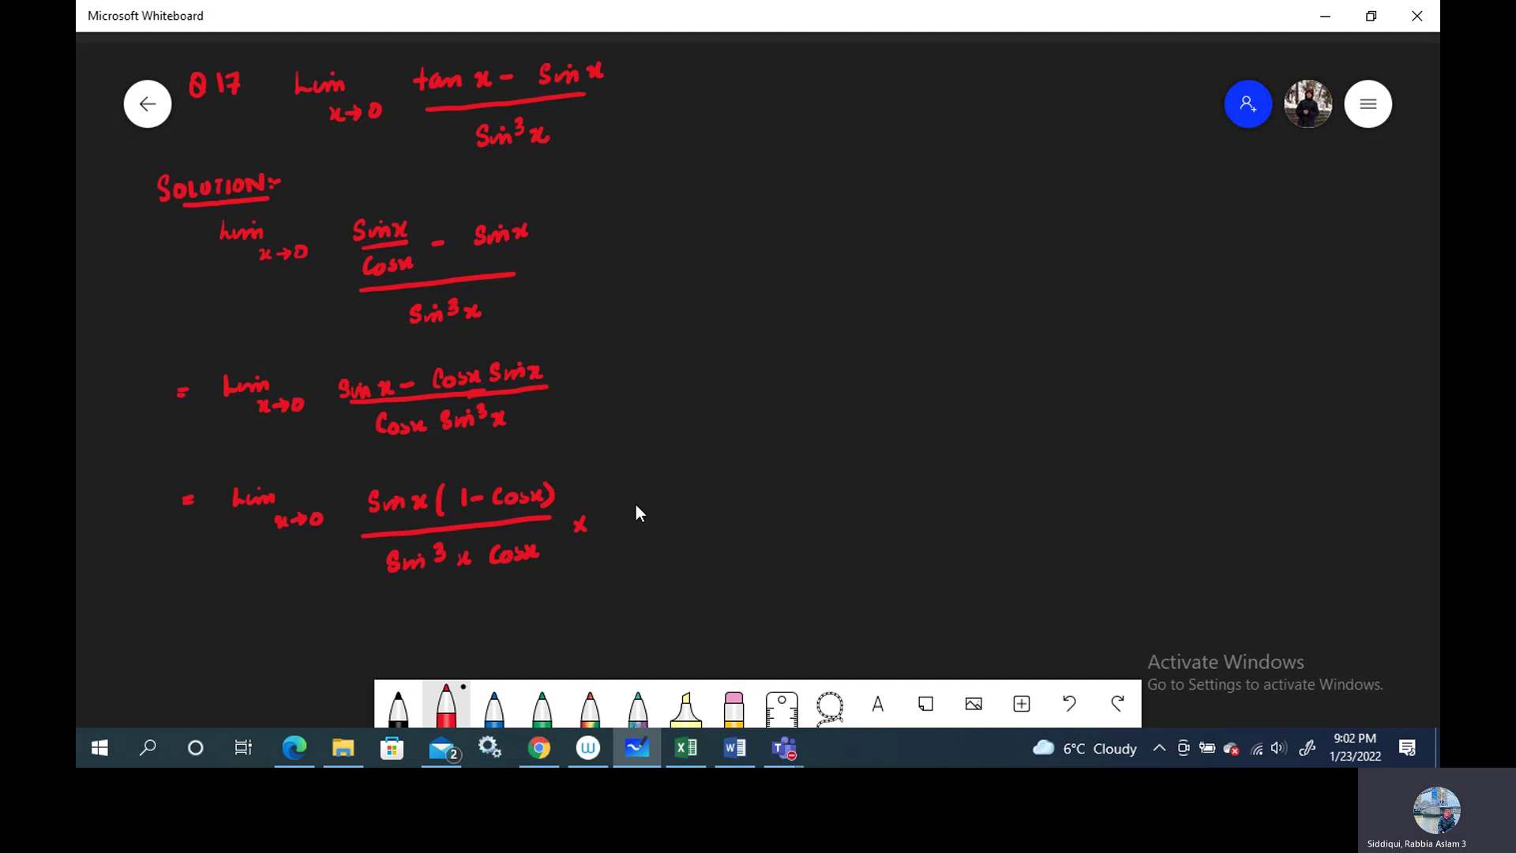
left_click_drag(697, 508, 720, 510)
left_click_drag(684, 553, 703, 554)
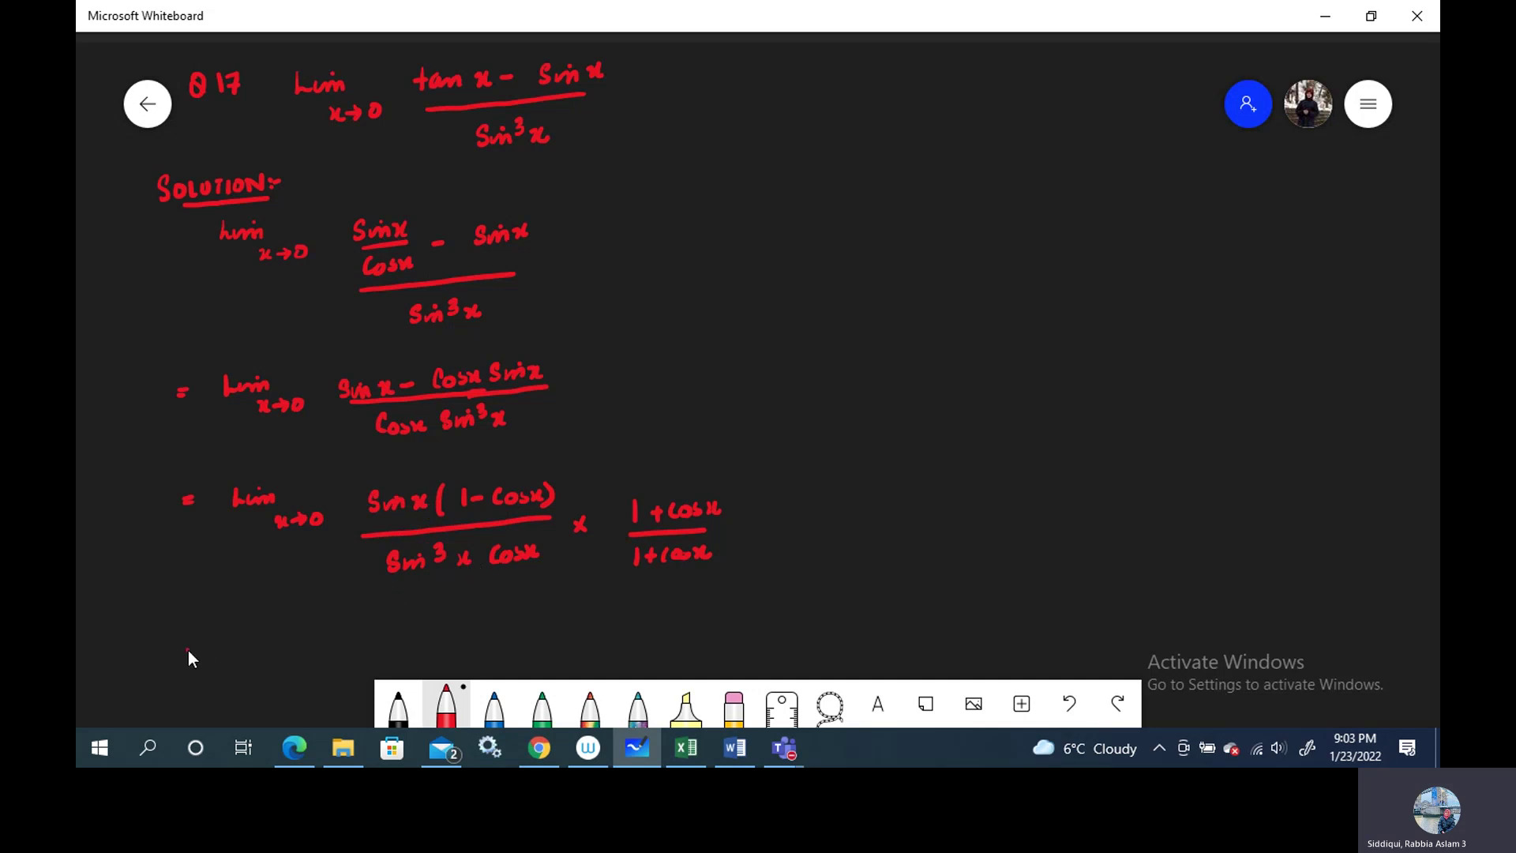
left_click_drag(186, 649, 196, 649)
left_click_drag(186, 656, 346, 651)
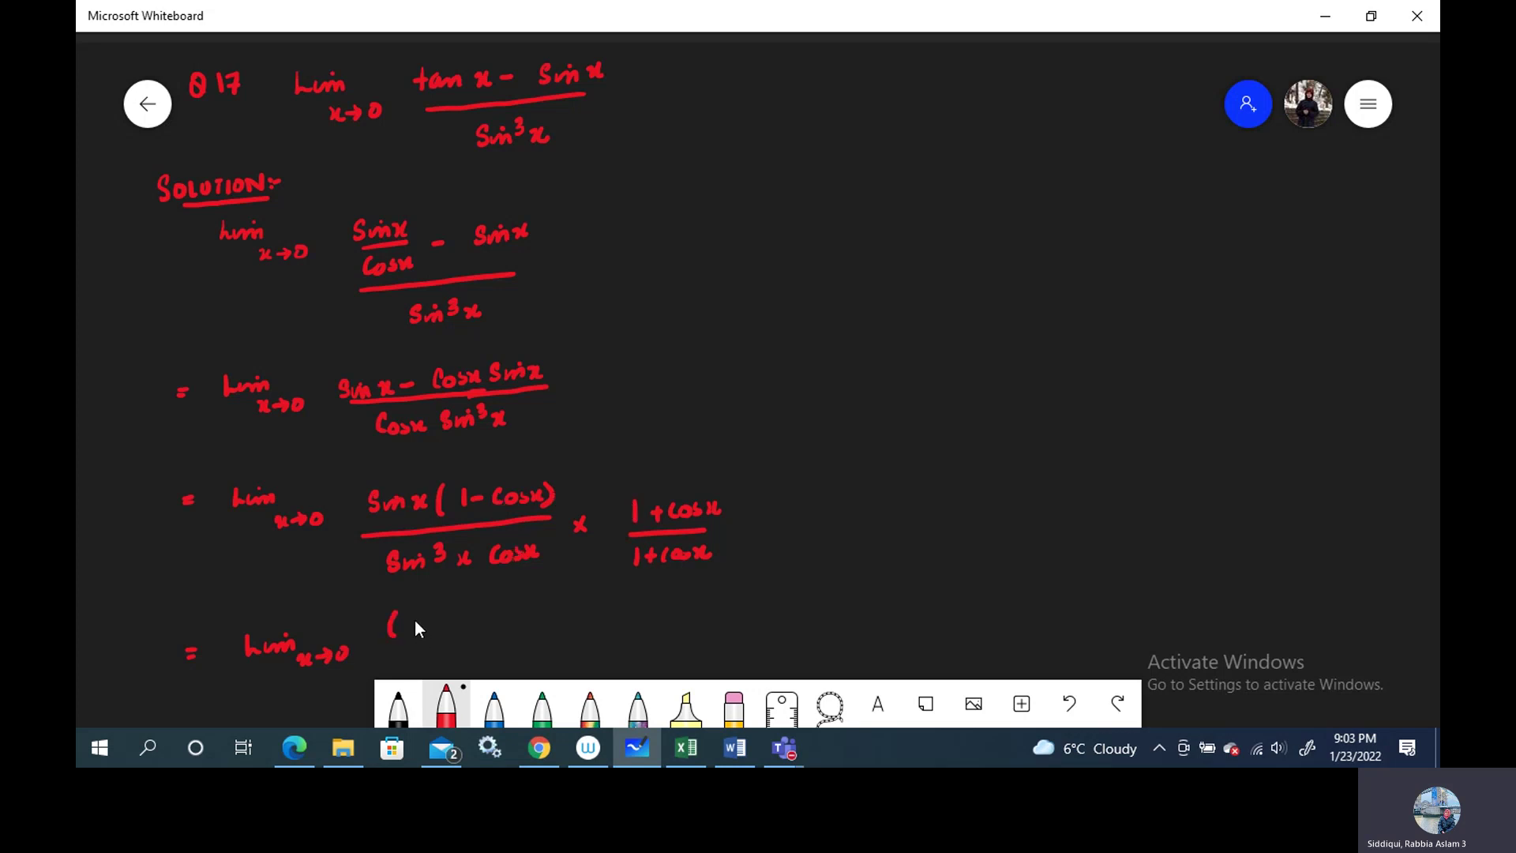
Write the fraction (1−cos²x)/(sin³x cos x).
left_click_drag(420, 626, 475, 617)
left_click_drag(380, 652, 527, 643)
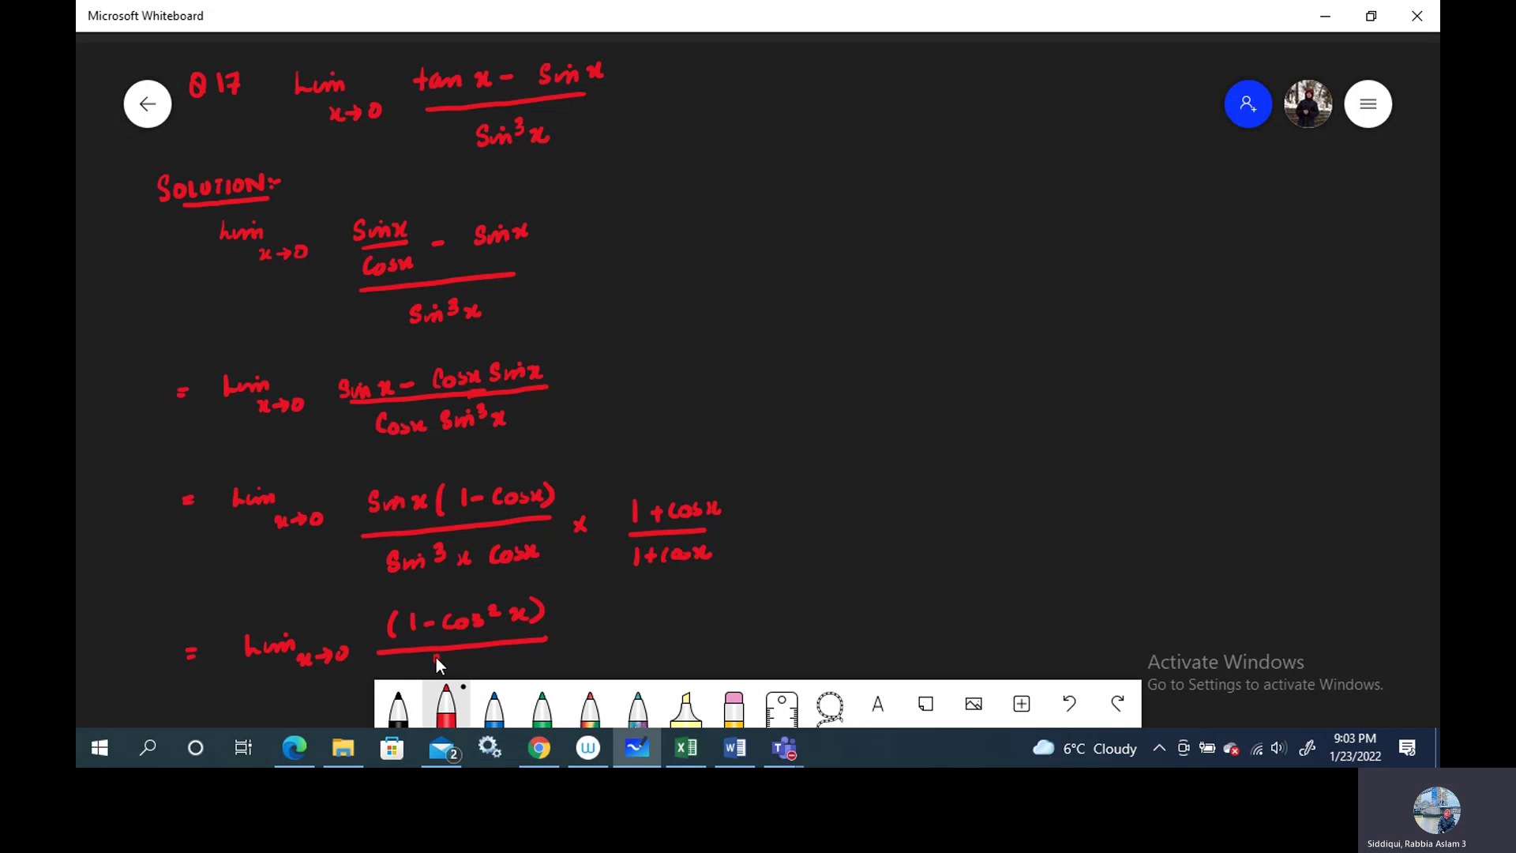
mouse_move(436, 657)
left_mouse_down()
mouse_move(428, 671)
mouse_move(495, 665)
left_mouse_up()
Append × 1/(1+cos x) and begin '= lim x→0' to the right of the first line.
mouse_move(631, 620)
left_mouse_down()
mouse_move(631, 637)
mouse_move(660, 640)
mouse_move(622, 667)
left_mouse_up()
left_click_drag(627, 660, 642, 660)
left_click_drag(635, 654, 636, 667)
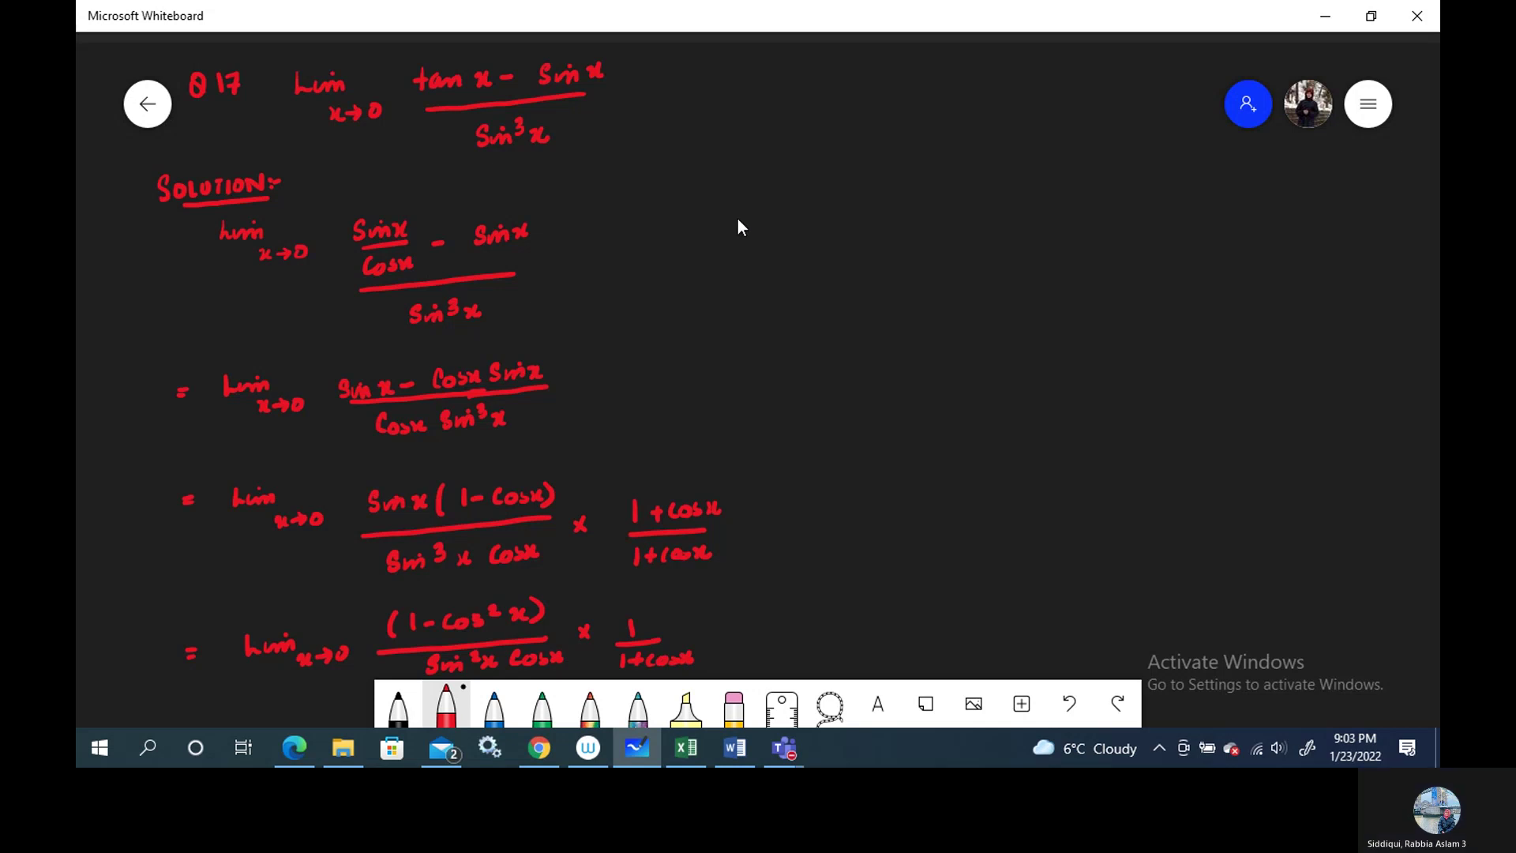
mouse_move(779, 210)
left_mouse_down()
mouse_move(791, 227)
mouse_move(820, 211)
left_mouse_up()
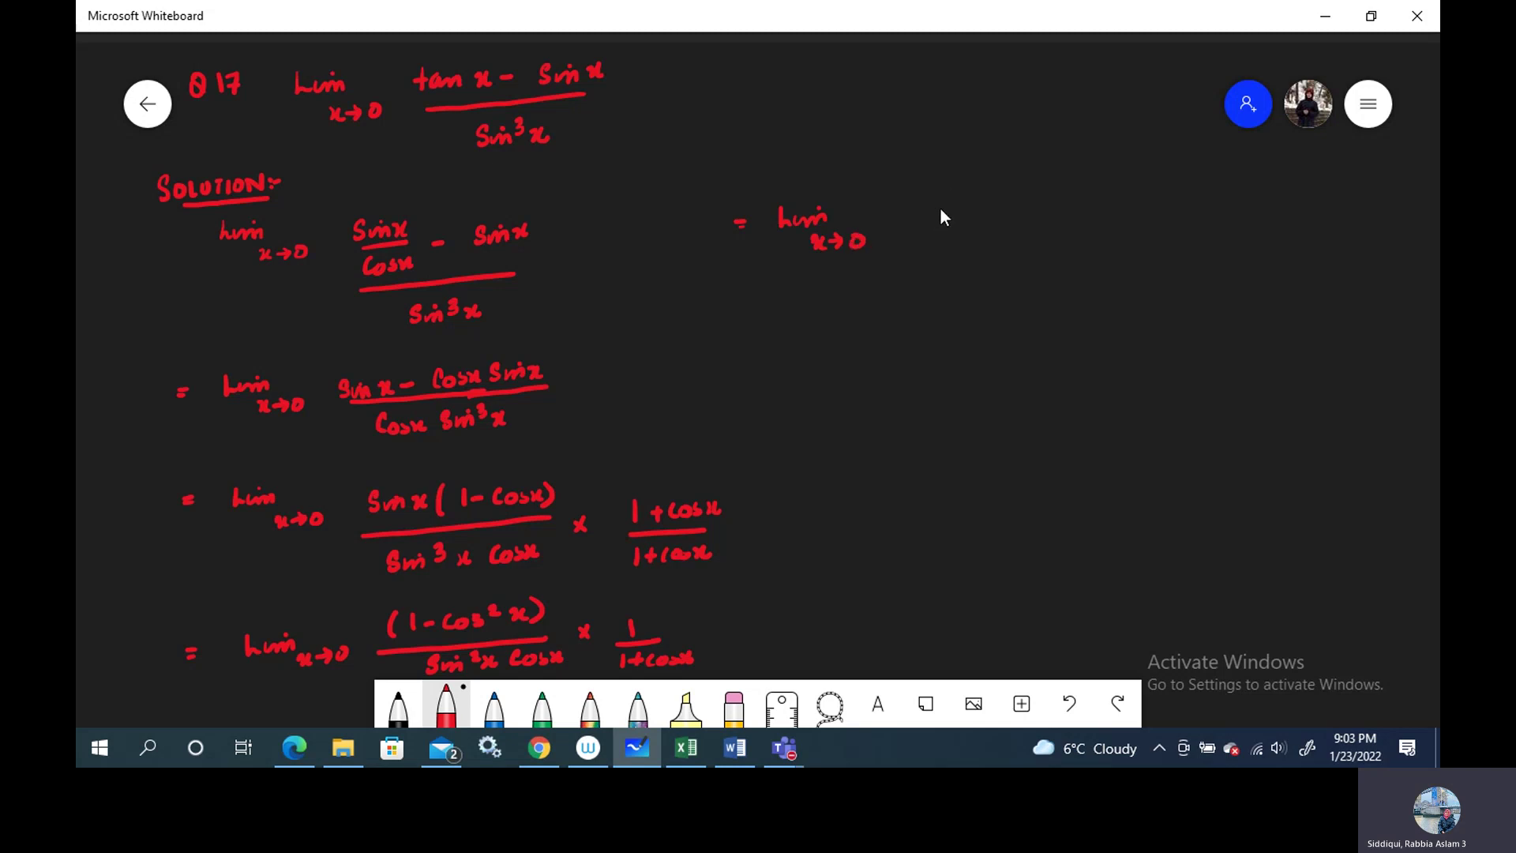
Write sin²x/(sin³x cos x) × 1/(1+cos x), striking out the cancelled sine terms.
left_click_drag(966, 208, 997, 216)
left_click_drag(897, 253, 918, 270)
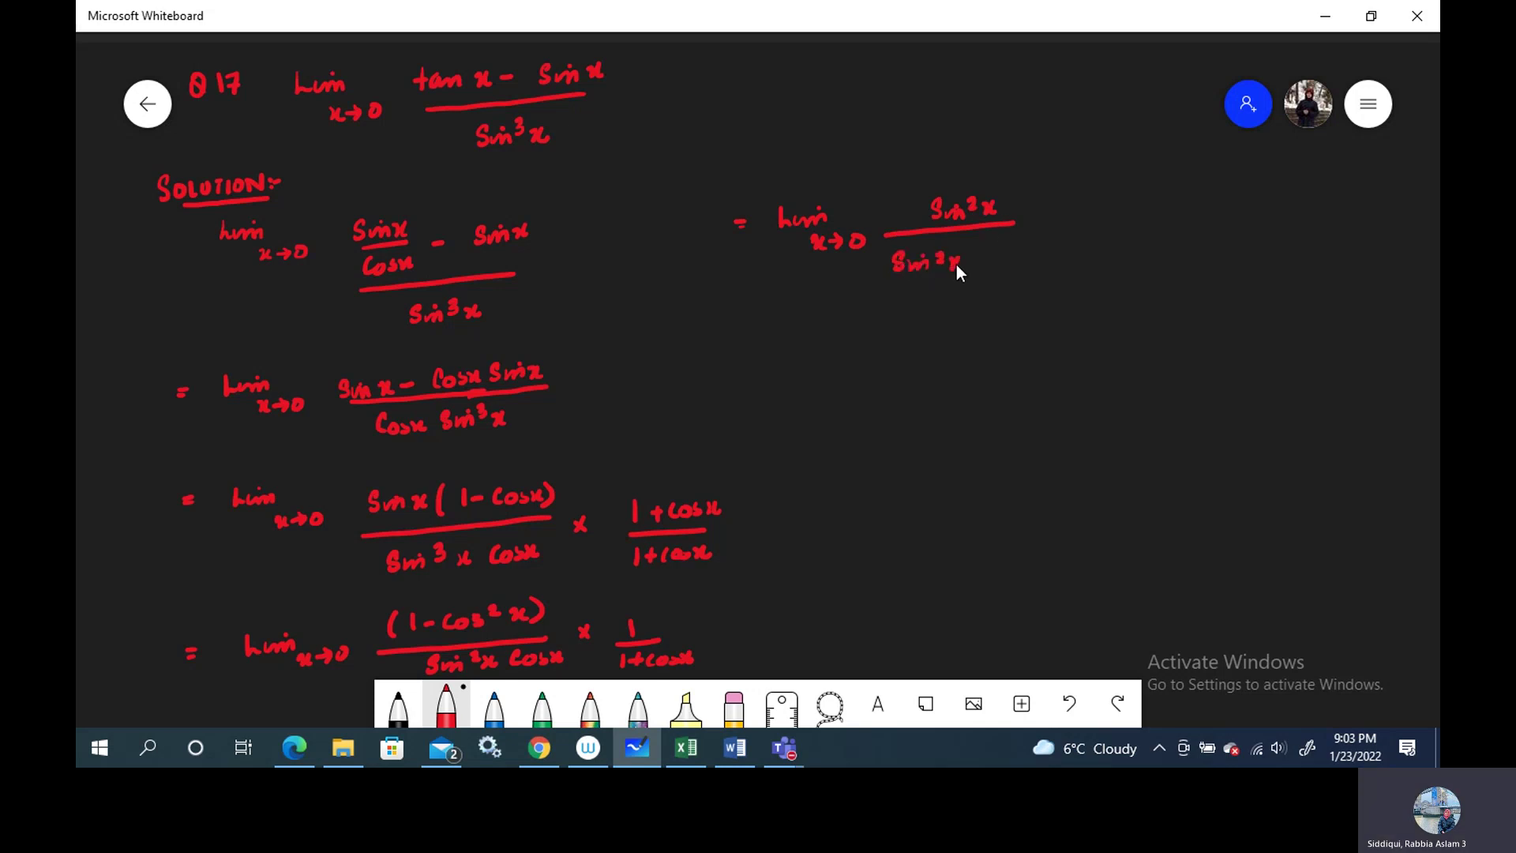
left_click_drag(1018, 255, 1031, 266)
left_click_drag(1071, 215, 1067, 222)
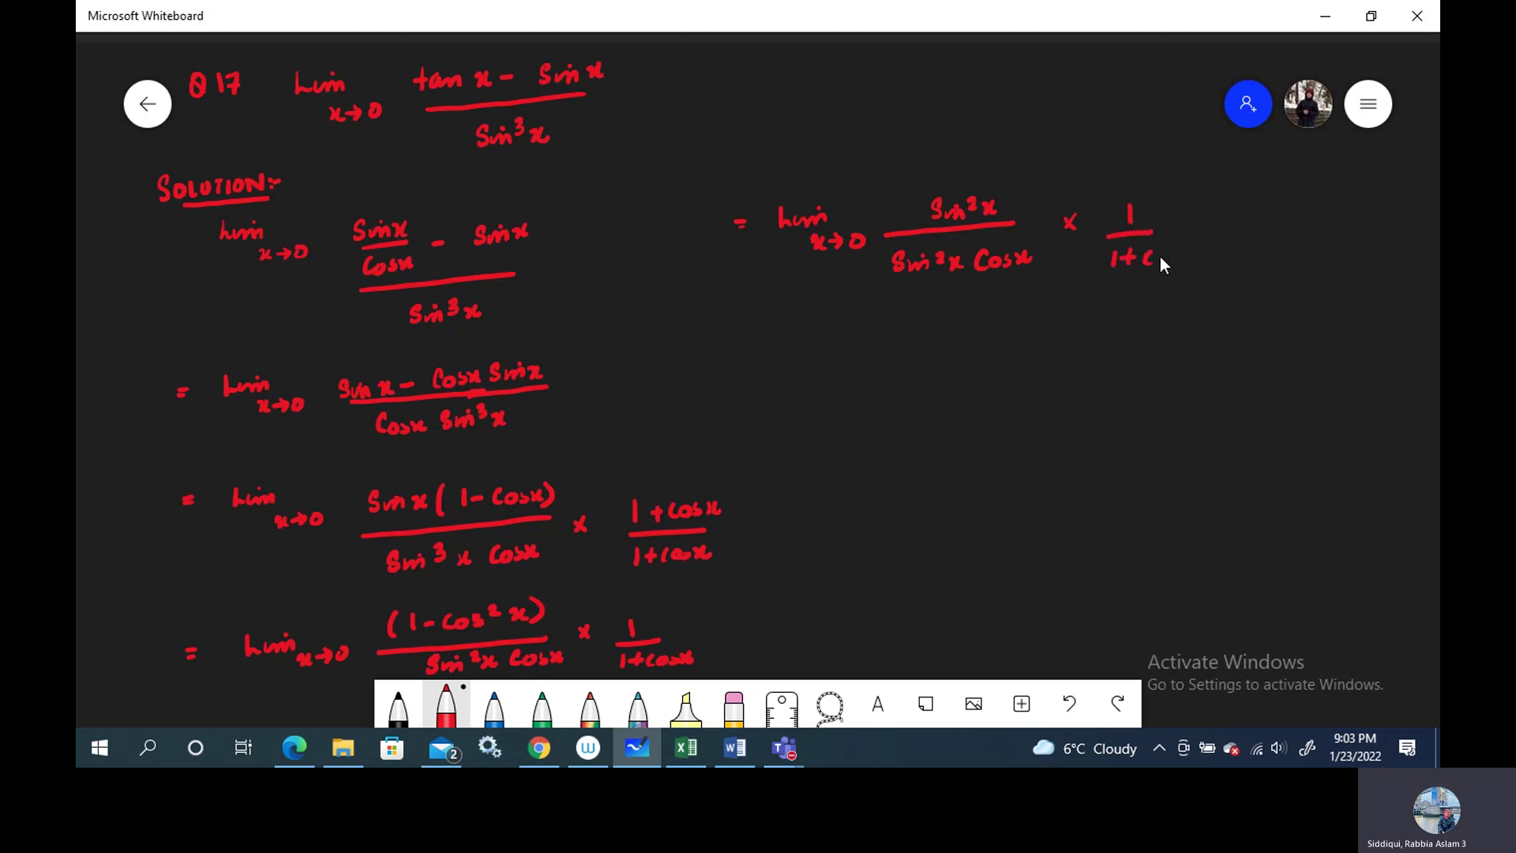
left_click_drag(1158, 263, 1170, 265)
Write '= lim x→0 1/cos x × 1/(1+cos x)' and begin the APPLYING LIMITS note.
left_click_drag(749, 371, 758, 372)
left_click_drag(785, 358, 783, 375)
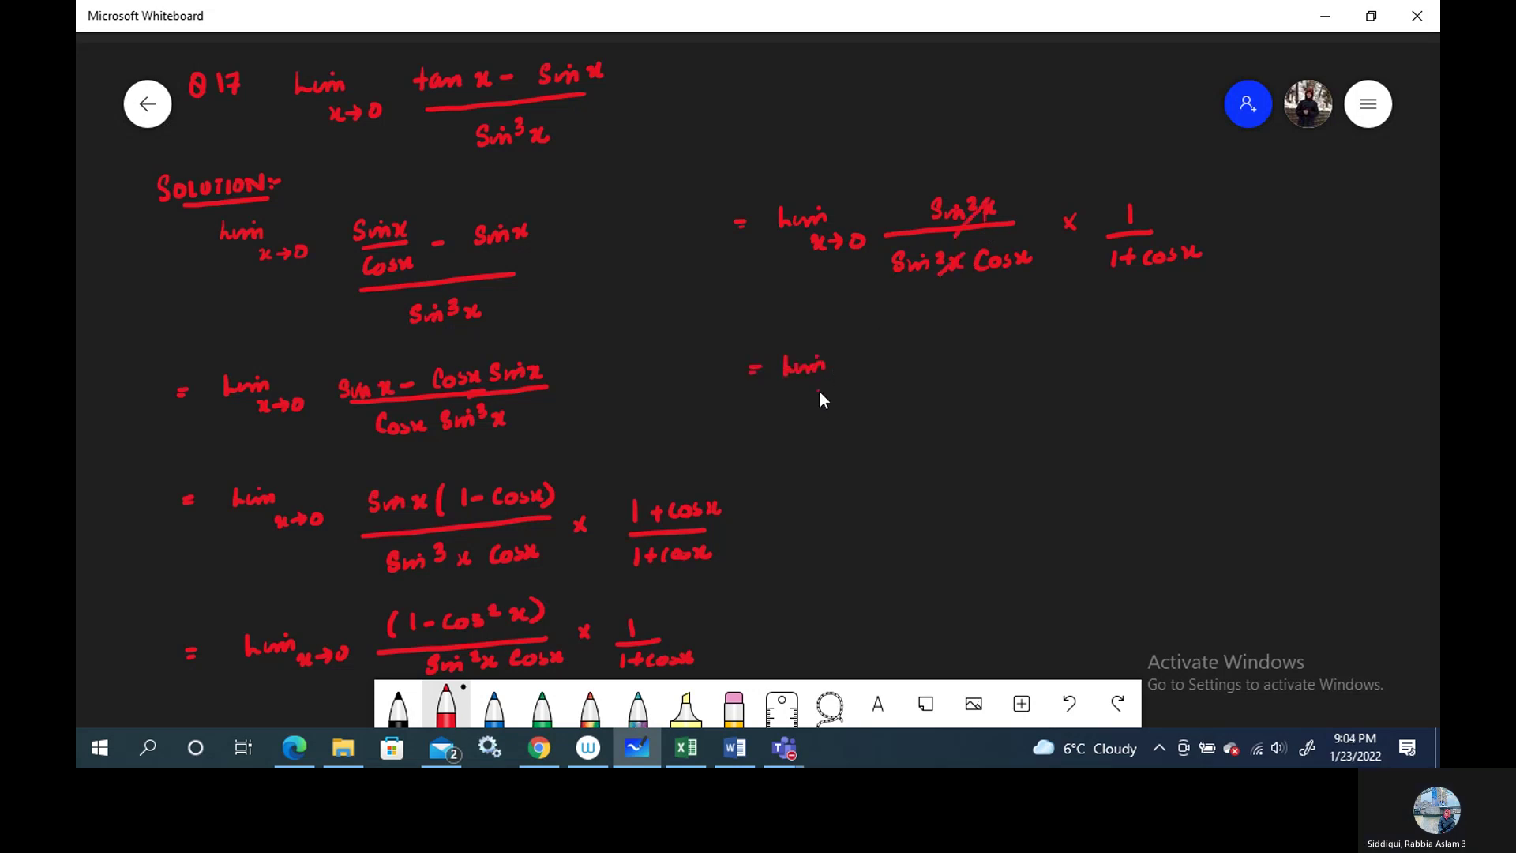
left_click_drag(842, 386, 841, 395)
left_click_drag(864, 386, 866, 394)
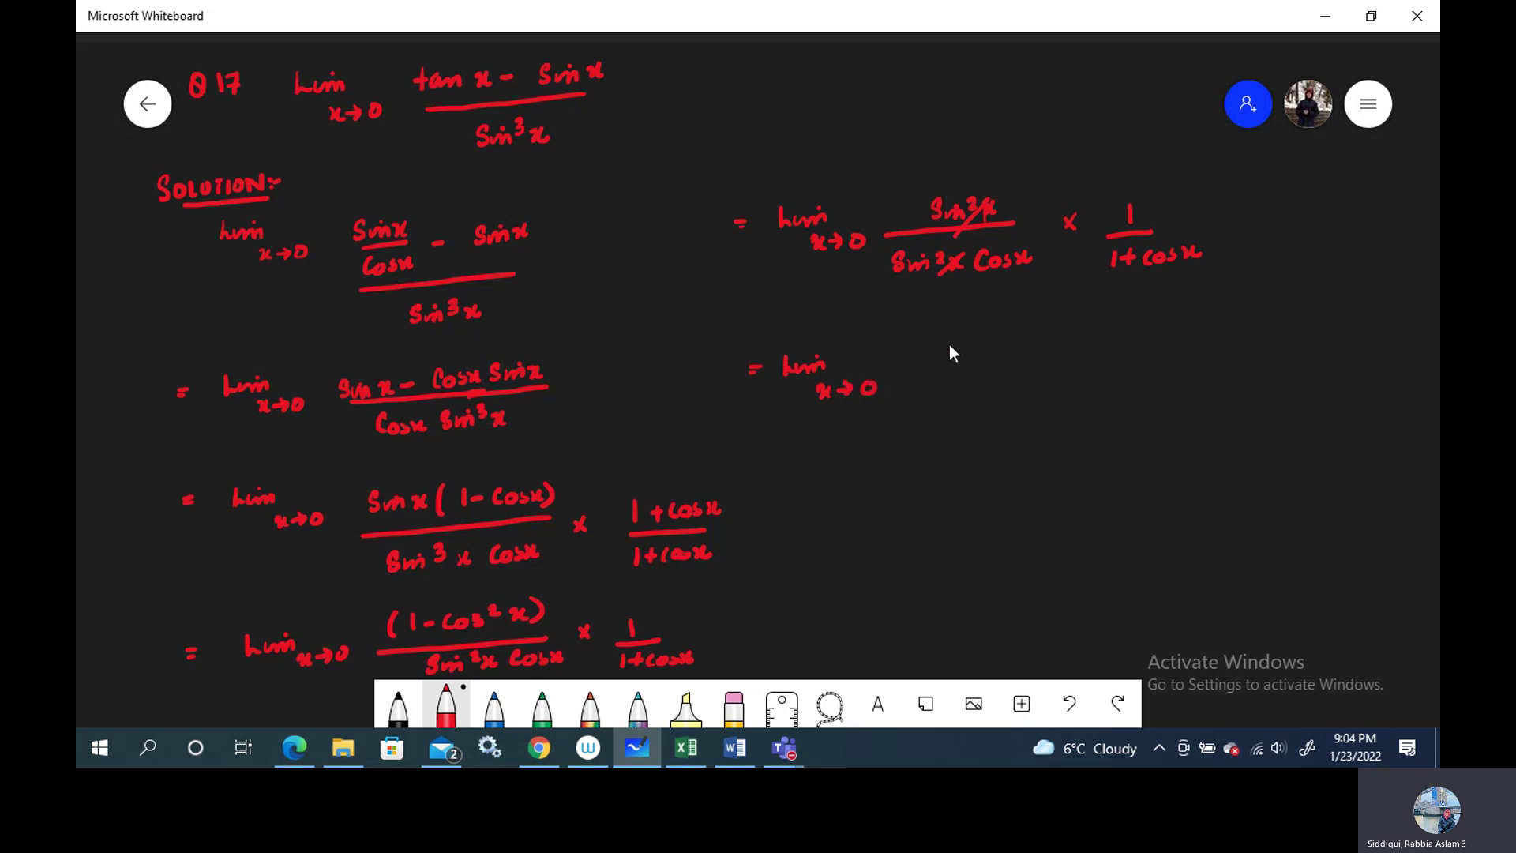
left_click_drag(941, 381, 939, 394)
left_click_drag(1125, 330, 1126, 346)
mouse_move(1102, 352)
left_mouse_down()
mouse_move(1151, 348)
mouse_move(1107, 385)
left_mouse_up()
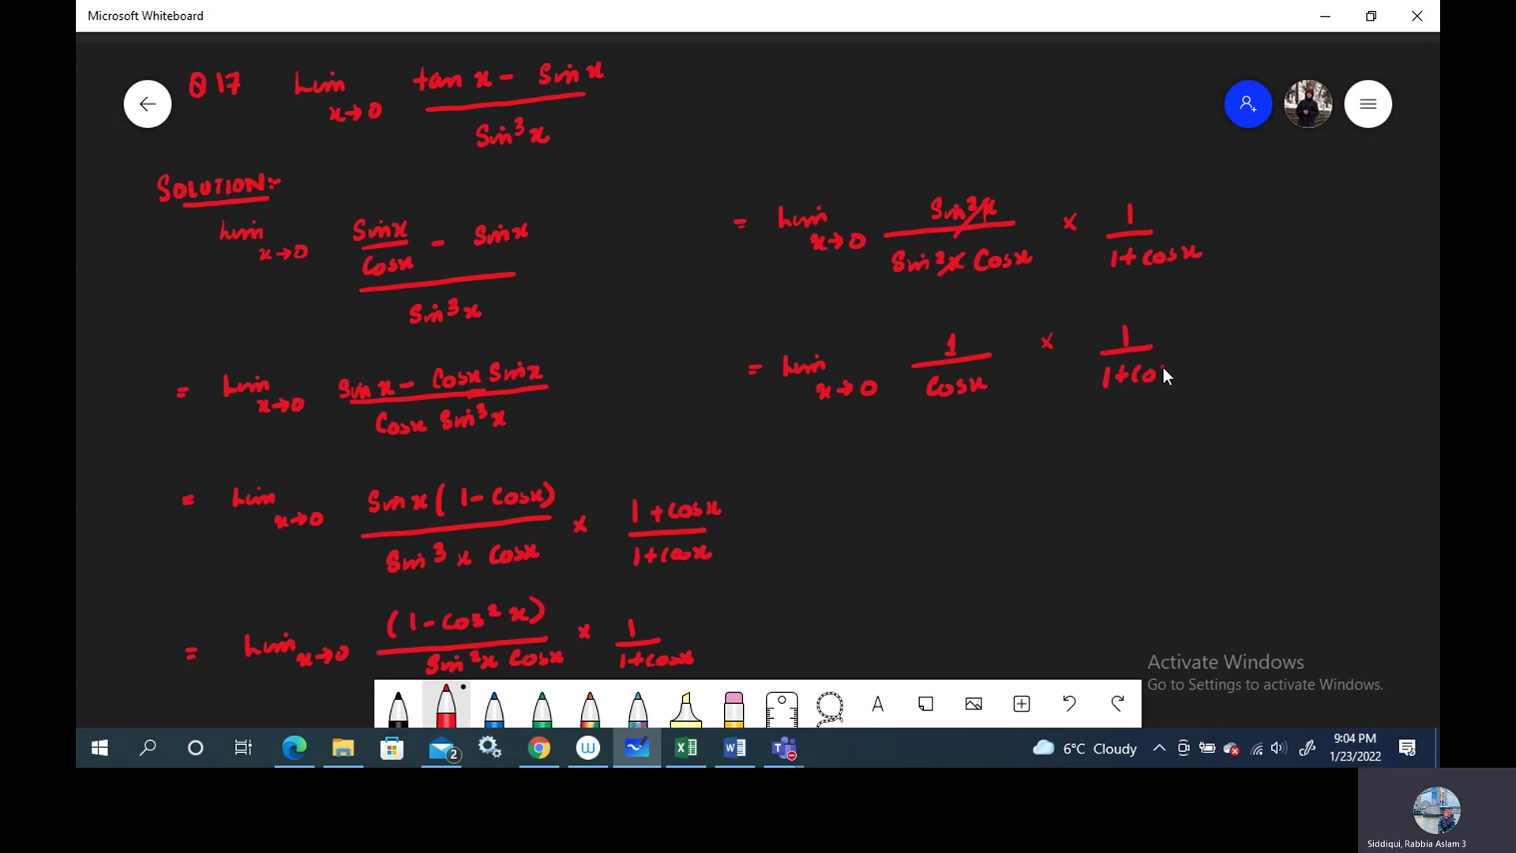
left_click_drag(800, 462, 869, 459)
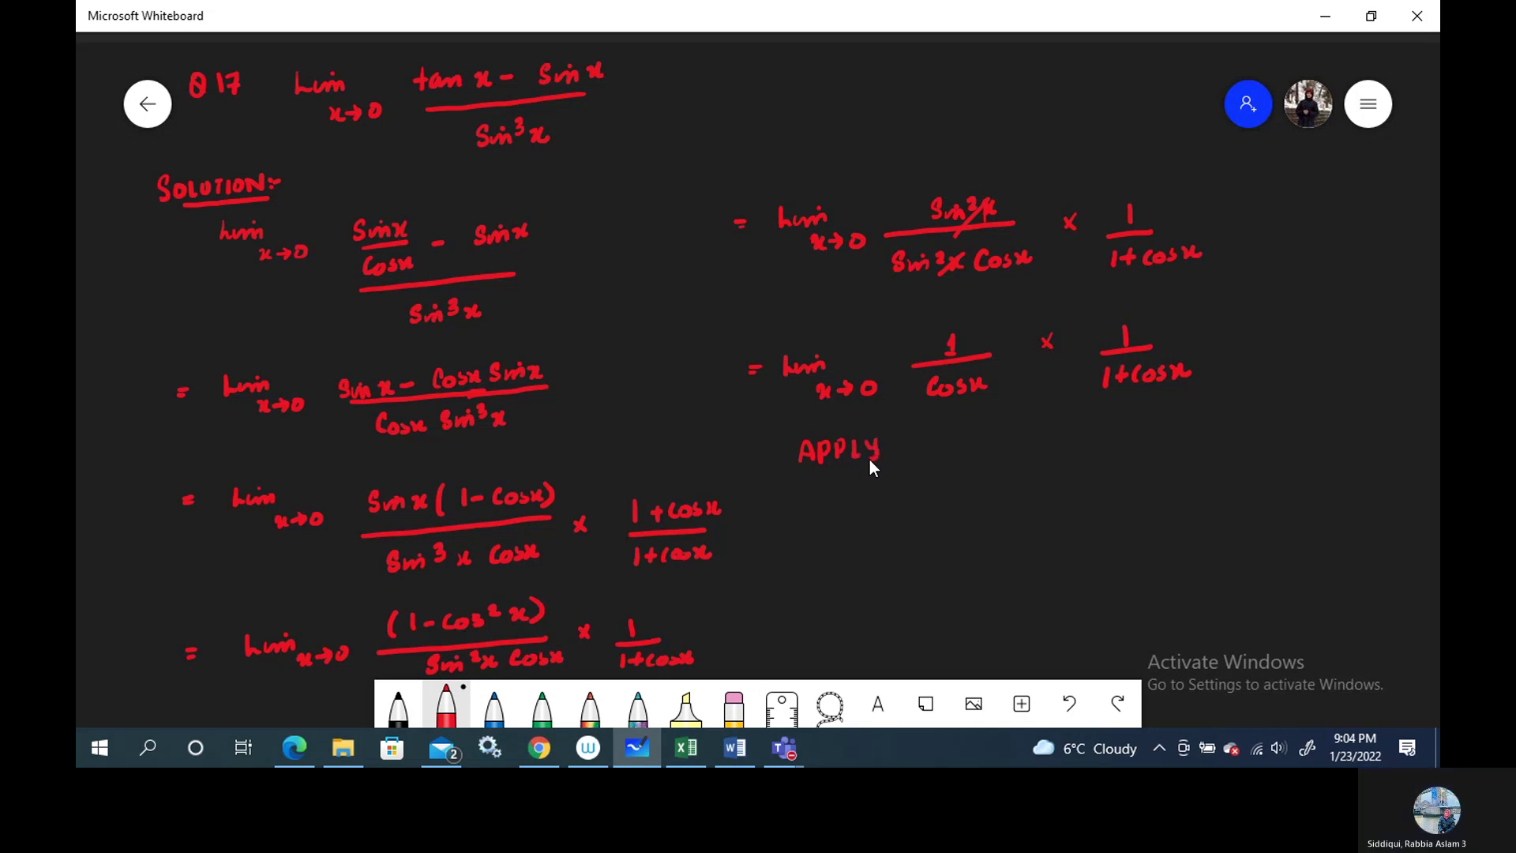
Finish 'APPLYING LIMITS' and write '= 1/cos(0) × 1/(1+cos(0))'.
left_click_drag(978, 429, 1009, 438)
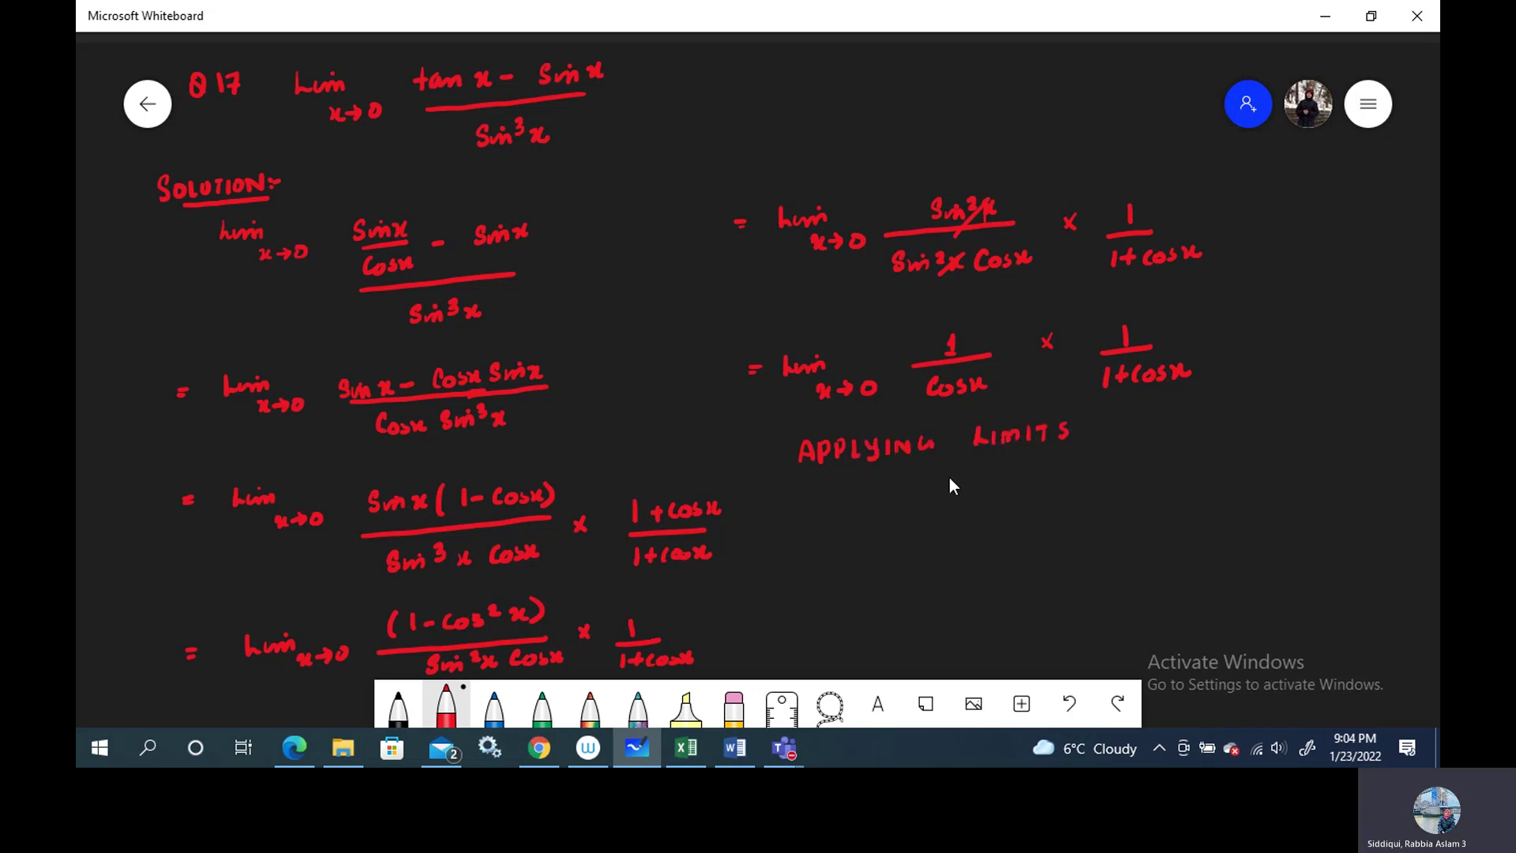
left_click_drag(834, 514, 887, 507)
left_click_drag(788, 519, 791, 520)
left_click_drag(780, 528, 791, 528)
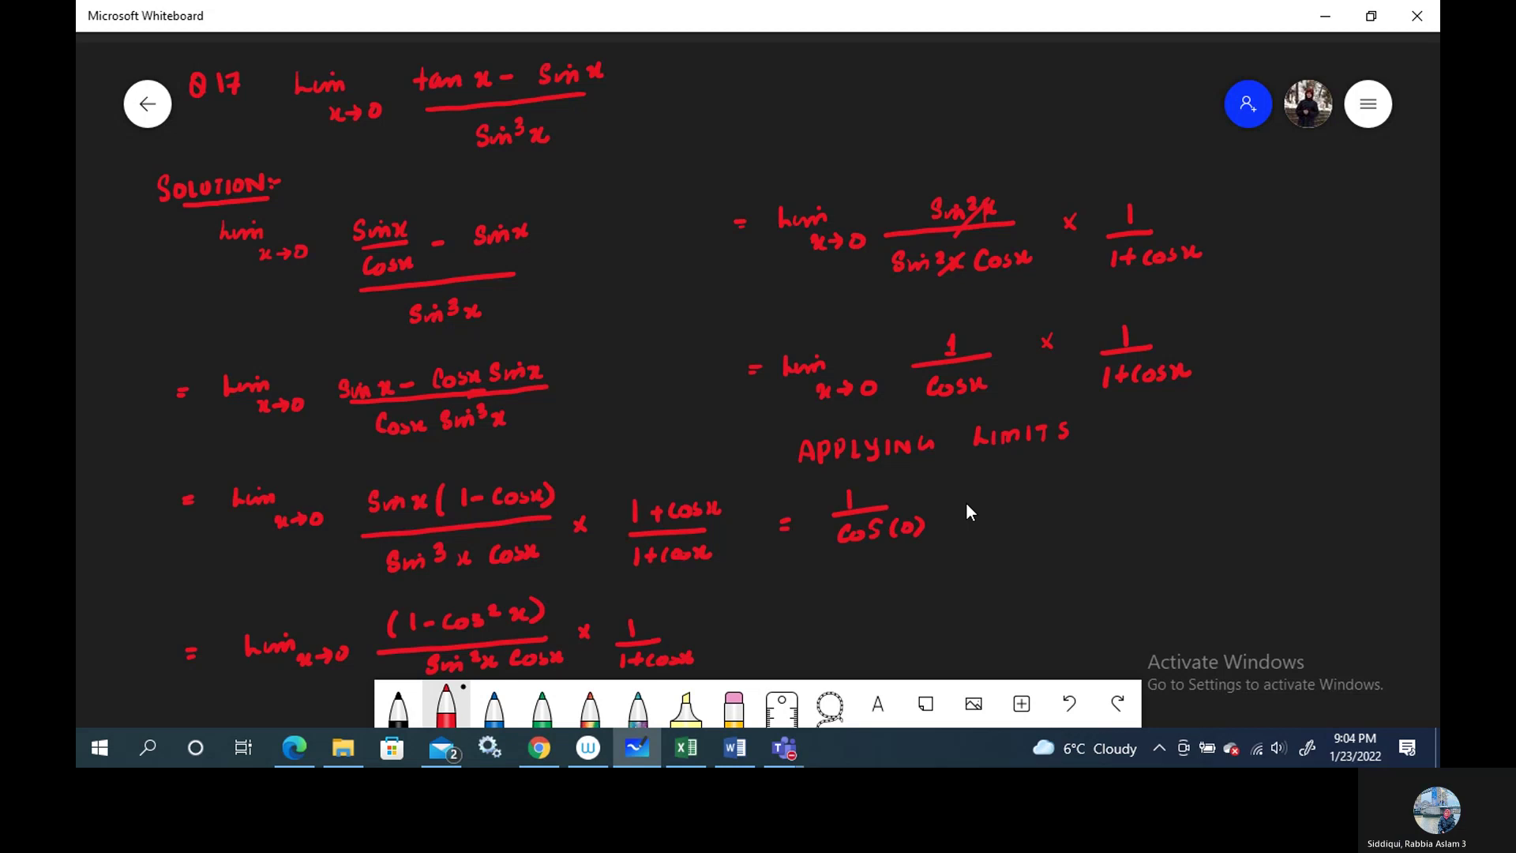
left_click_drag(1030, 483, 1032, 500)
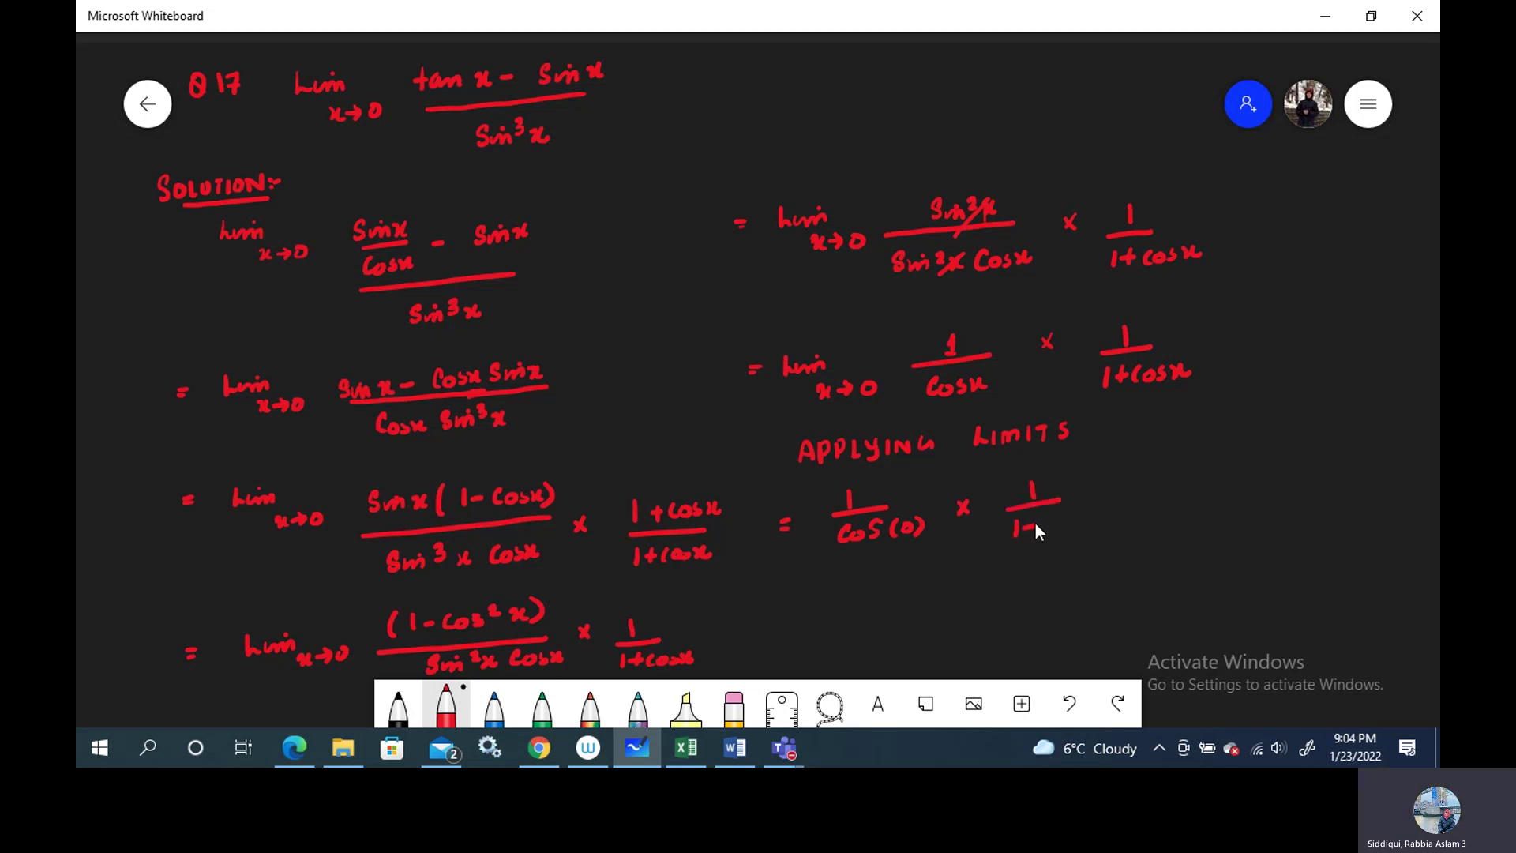
left_click_drag(1080, 519, 1072, 533)
mouse_move(1095, 512)
left_mouse_down()
mouse_move(1091, 532)
mouse_move(1107, 517)
left_mouse_up()
Simplify to 1 × 1/(1+1) = 1/2 ANS, then return to Teams and close Participants.
left_click_drag(979, 580, 981, 596)
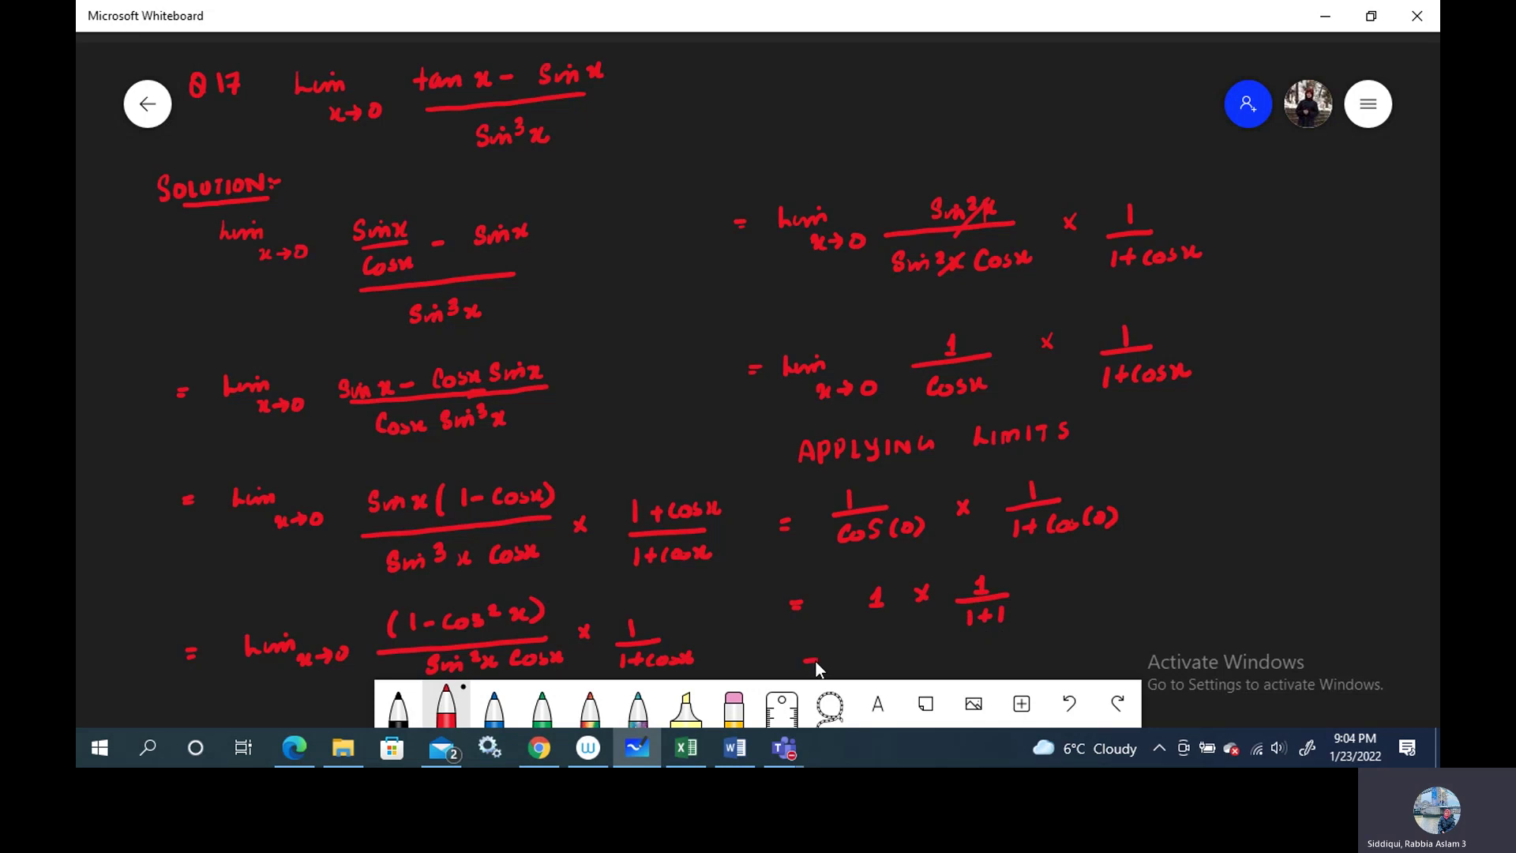
mouse_move(873, 637)
left_mouse_down()
mouse_move(876, 661)
mouse_move(891, 640)
left_mouse_up()
left_click_drag(895, 647, 982, 651)
key("alt+Tab")
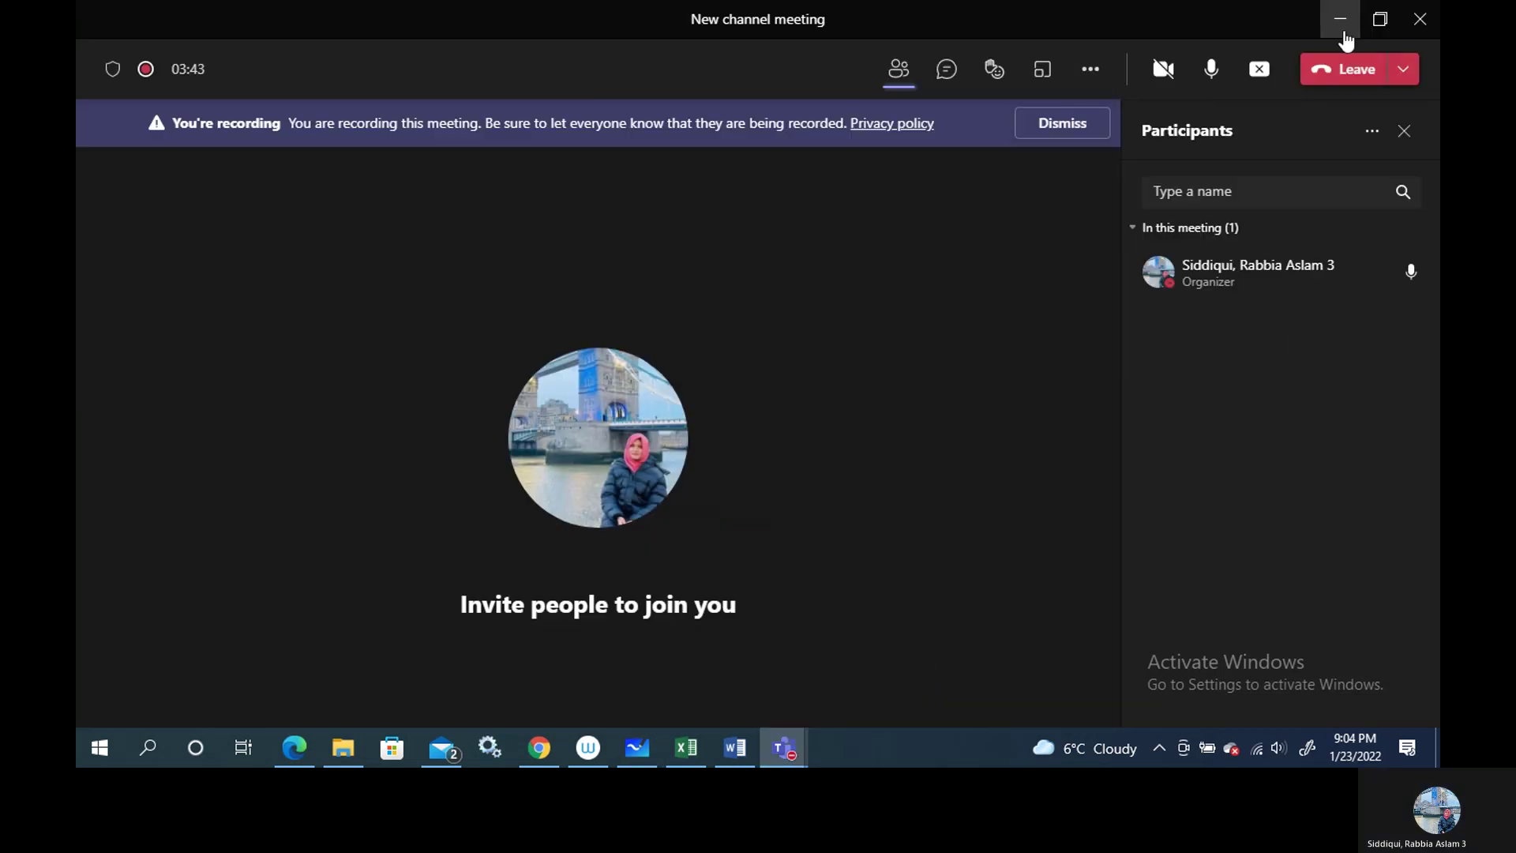
left_click(1341, 73)
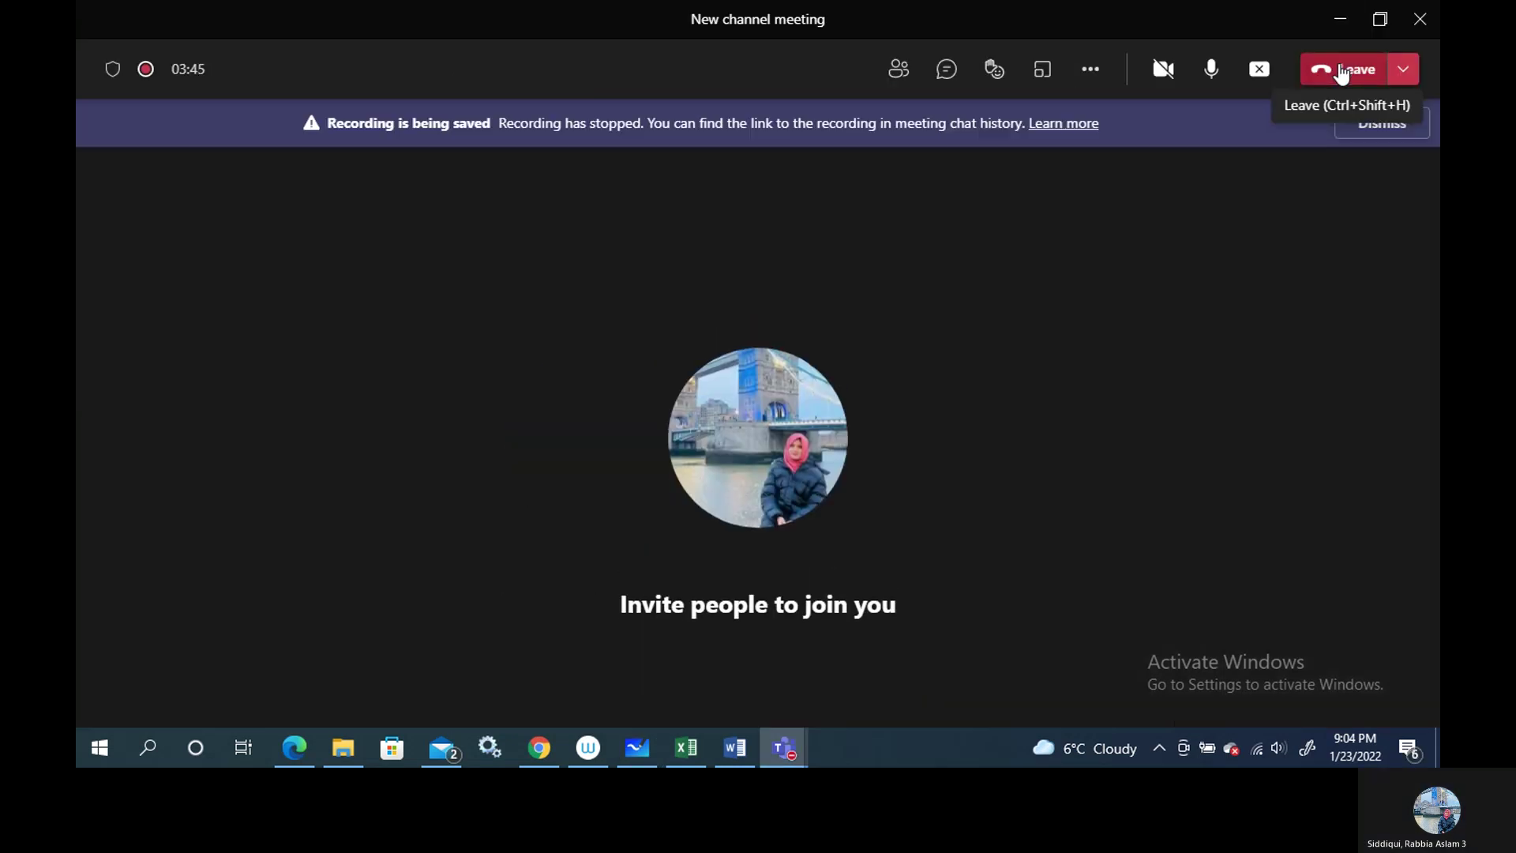